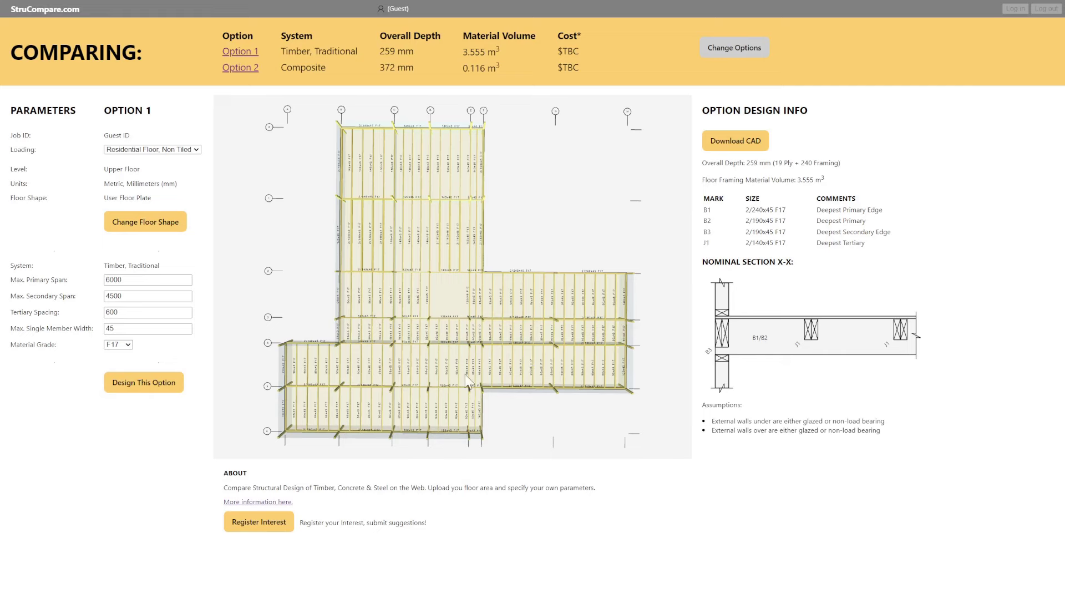
Scroll to review Option 1's 7m x 5m timber framing (209 mm depth, 0.723 m³)
scroll(467, 377, "up", 5)
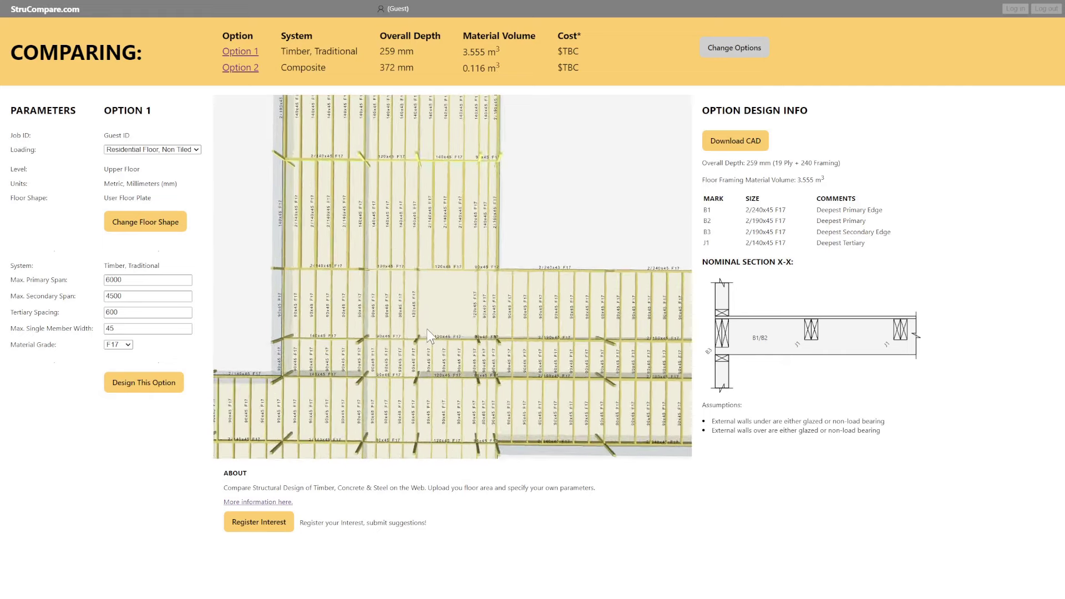
scroll(427, 328, "down", 2)
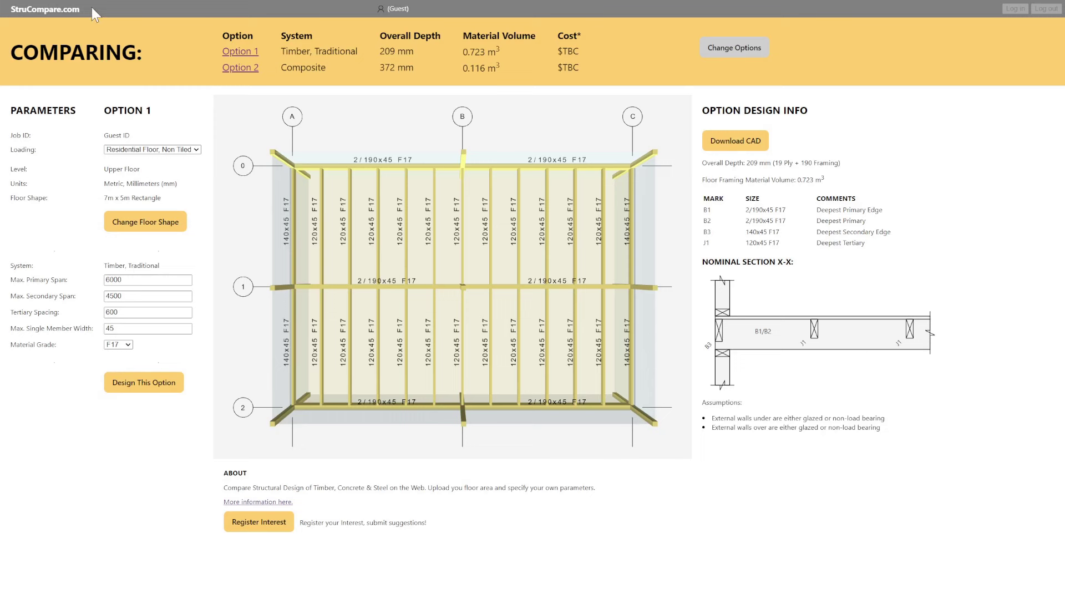
Orbit the 3D view to inspect the 7m x 5m timber framing from several angles
left_click_drag(95, 14, 8, 12)
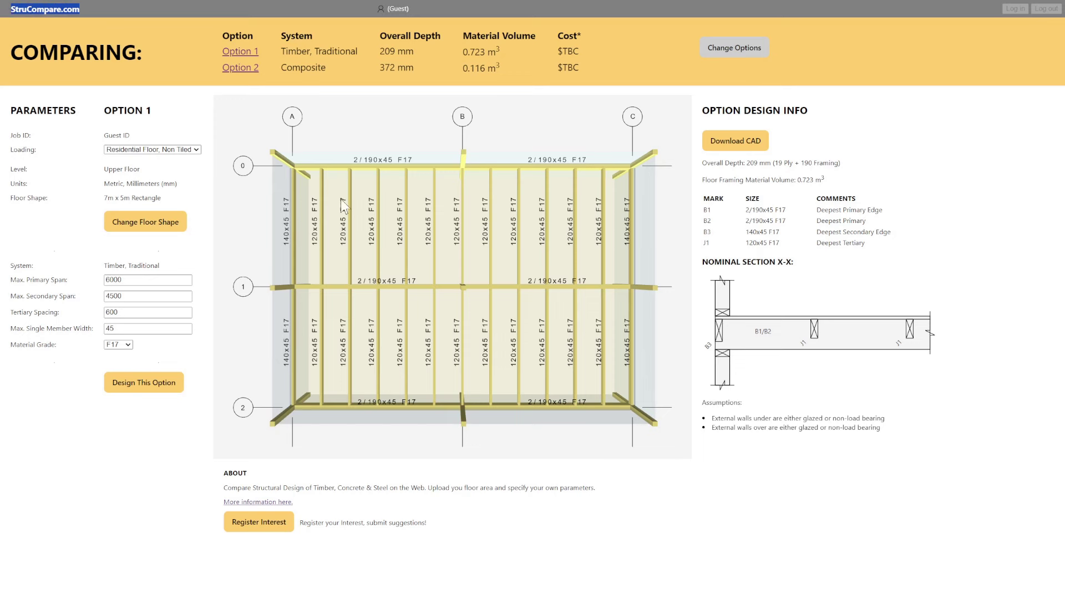
left_click(966, 209)
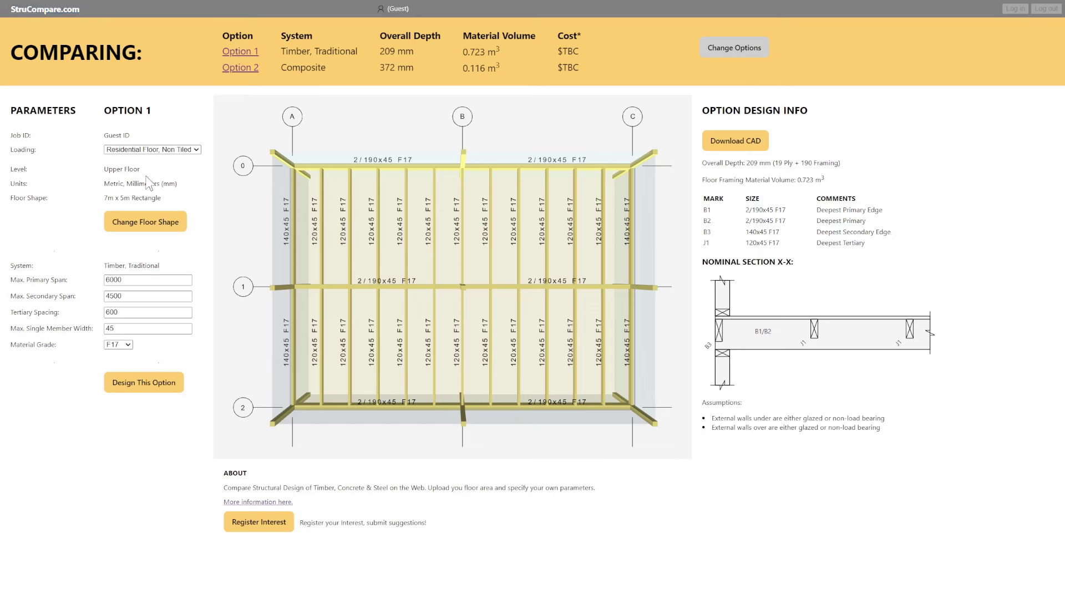
left_click_drag(283, 240, 440, 231)
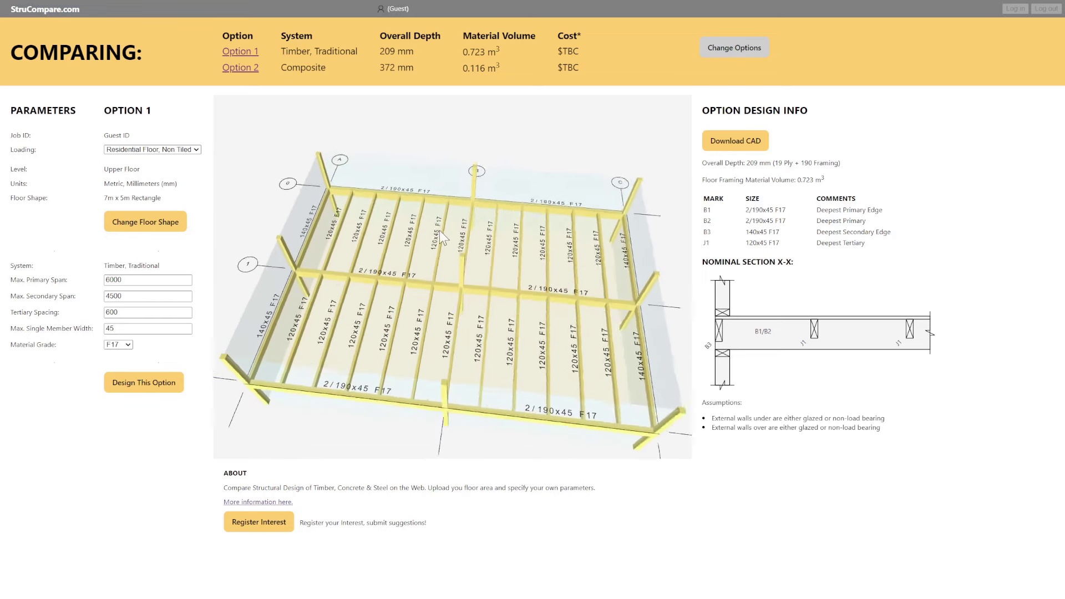
left_click_drag(106, 200, 164, 204)
mouse_move(497, 292)
left_mouse_down()
mouse_move(508, 315)
mouse_move(501, 299)
mouse_move(460, 289)
mouse_move(484, 242)
mouse_move(491, 294)
left_mouse_up()
left_click_drag(416, 162, 495, 298)
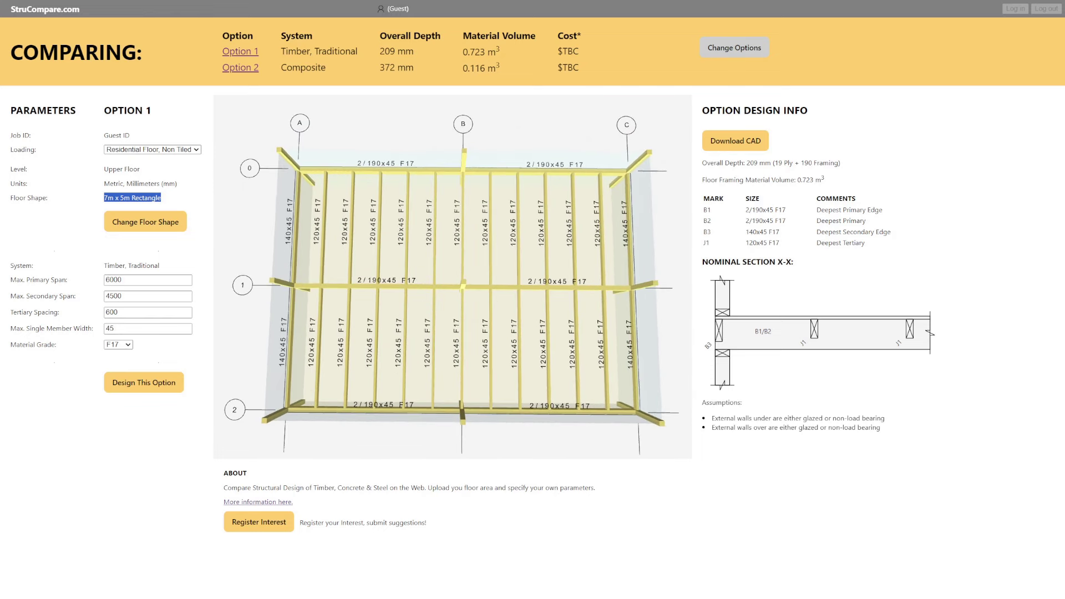
left_click_drag(495, 299, 201, 189)
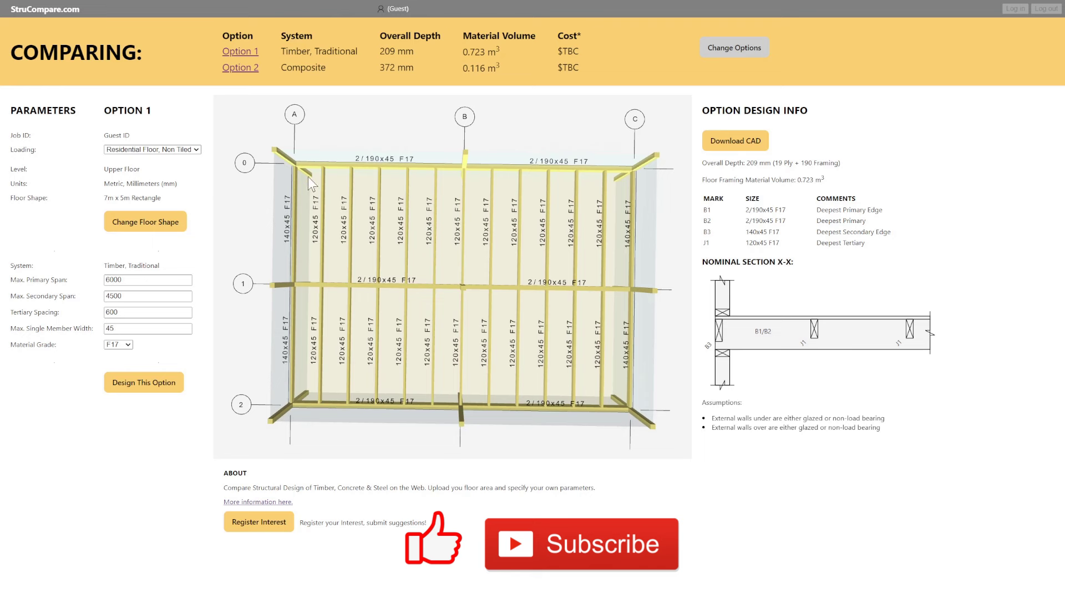
Open Option 2 from the comparison table, showing its 8000/6000 spans and 2000 spacing
left_click_drag(161, 59, 8, 60)
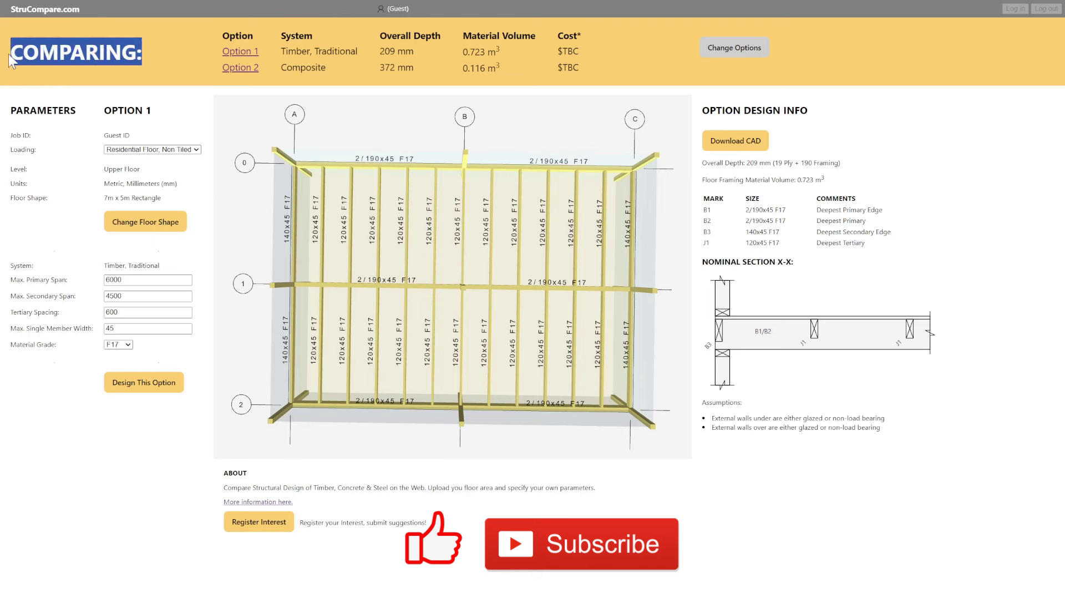
left_click(155, 51)
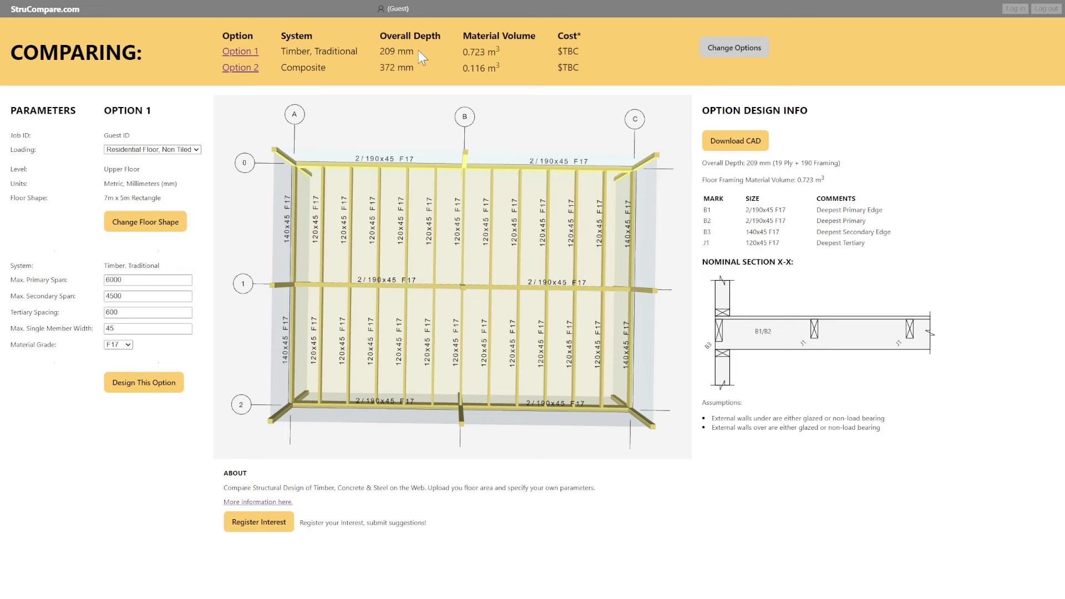
left_click(595, 55)
left_click(248, 68)
Run the composite steel design for Option 2, giving 372 mm depth and 0.130 m³
left_click_drag(105, 266, 151, 269)
key("Tab")
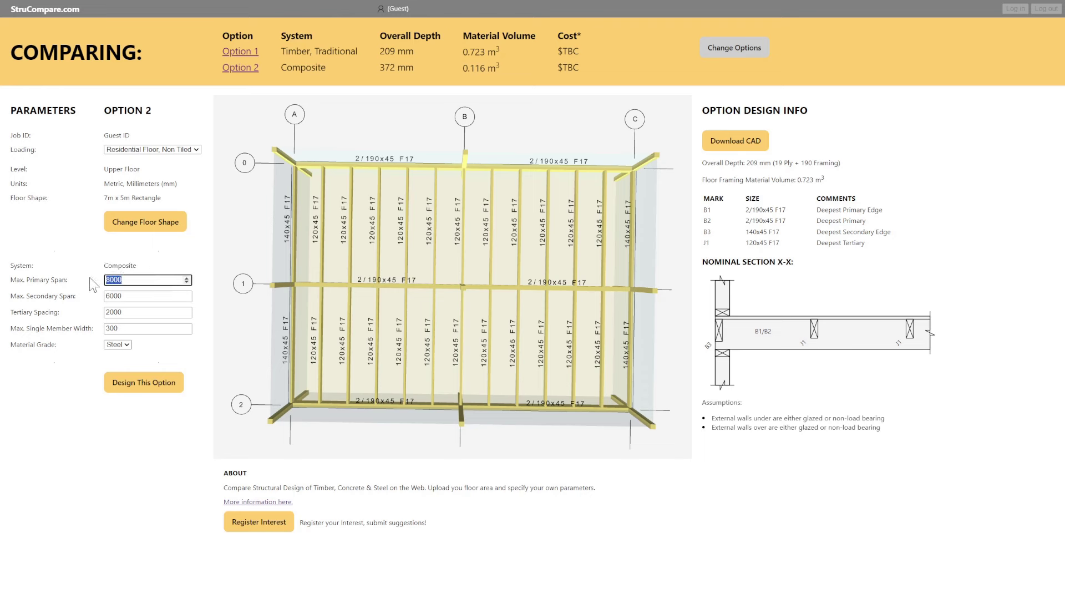
key("Tab")
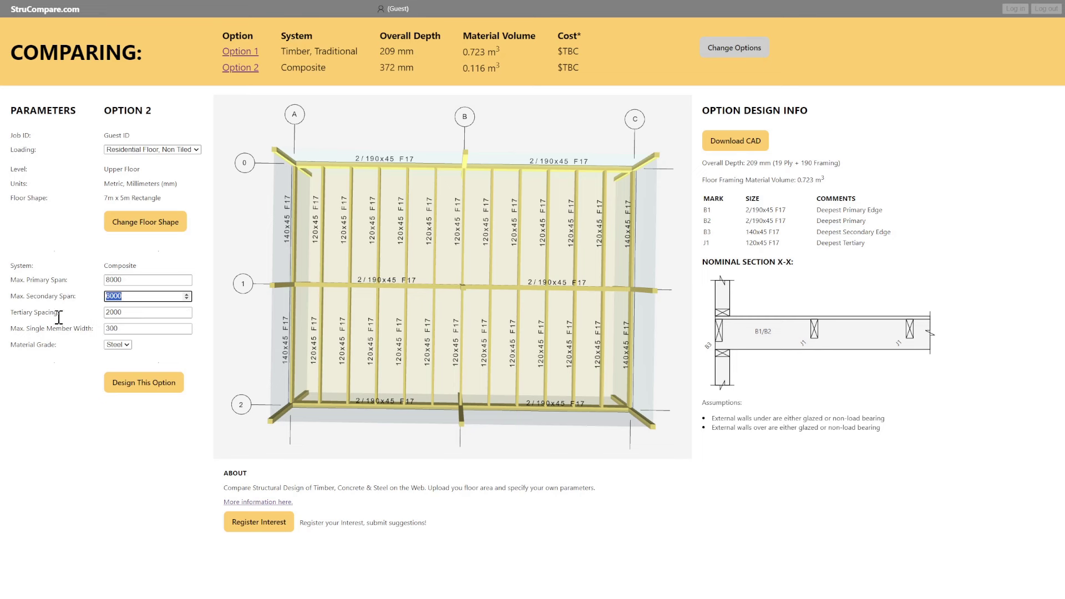
key("Tab")
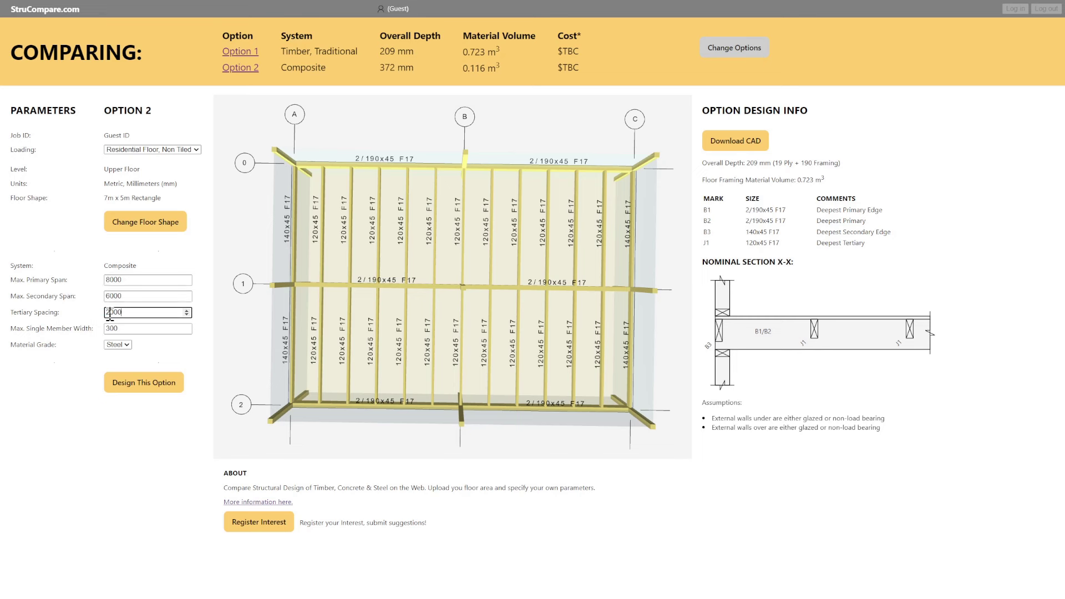
left_click(143, 329)
left_click(157, 389)
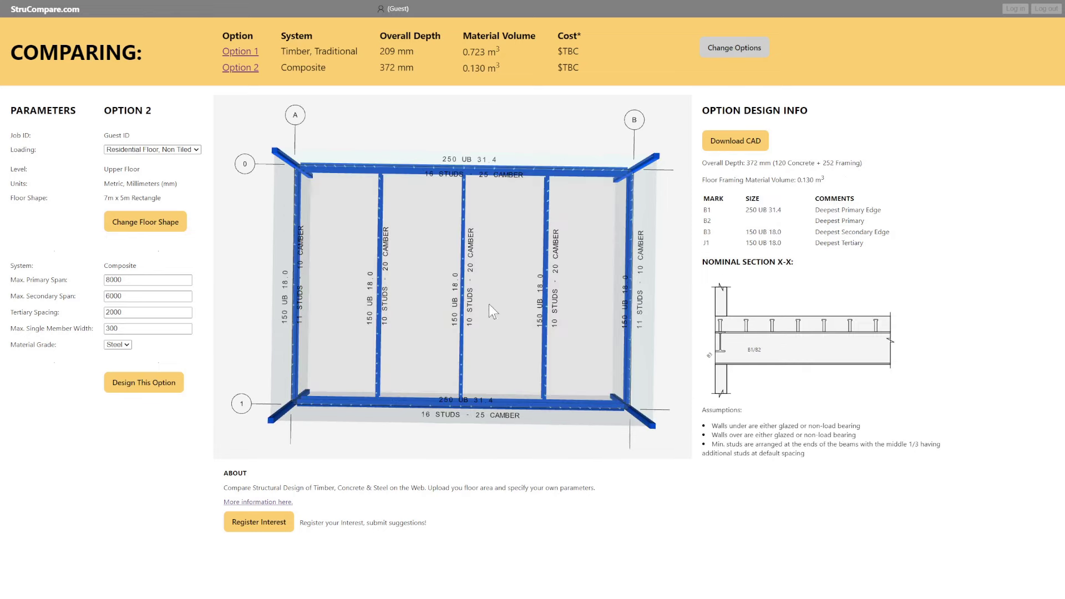
mouse_move(461, 310)
left_mouse_down()
mouse_move(461, 211)
mouse_move(442, 311)
mouse_move(461, 307)
left_mouse_up()
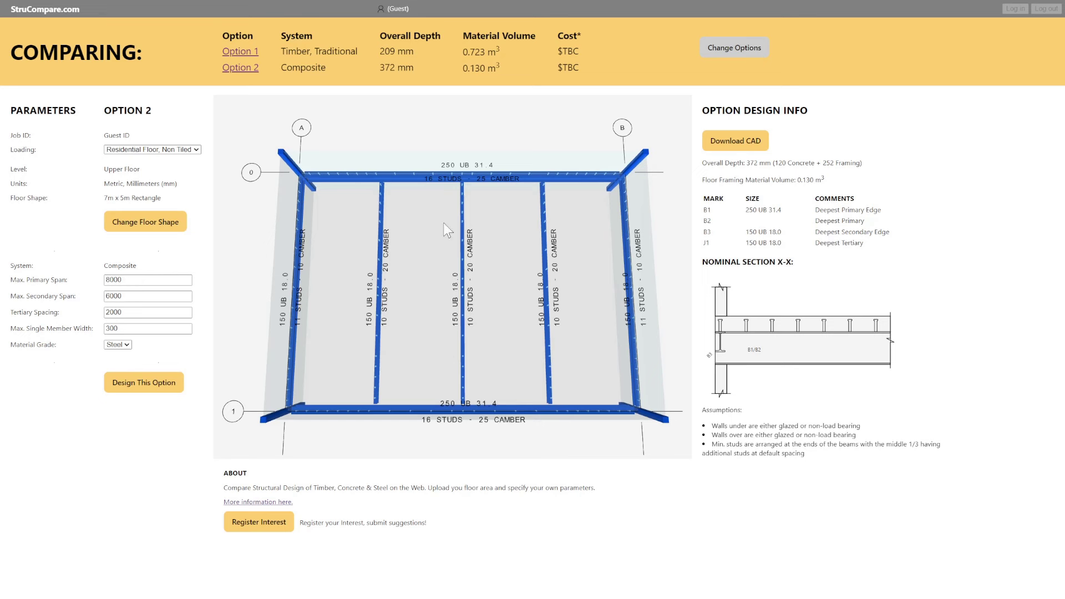
left_click(197, 151)
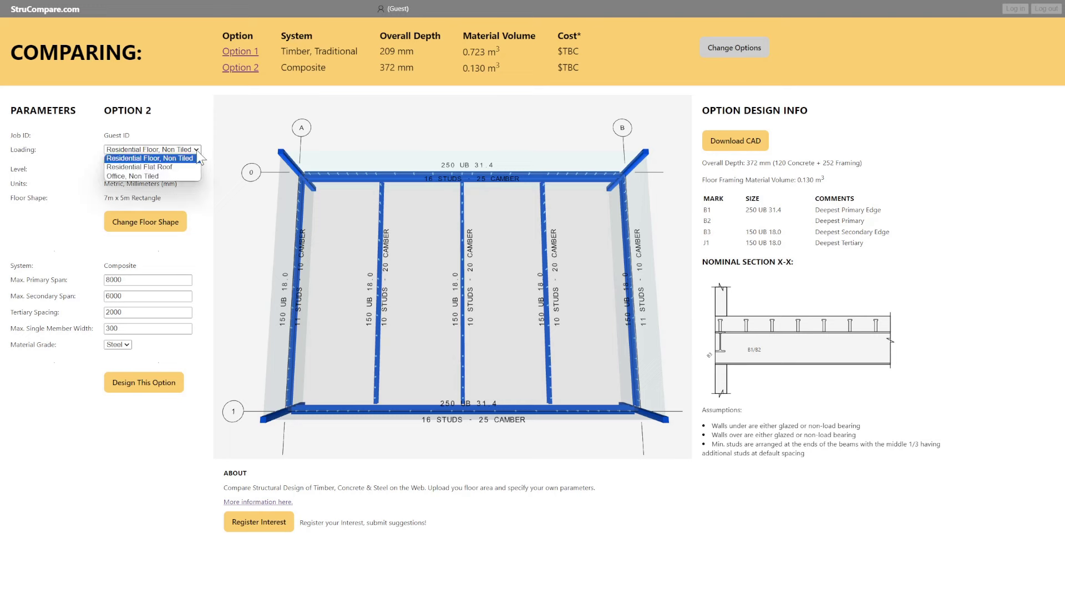
left_click(194, 159)
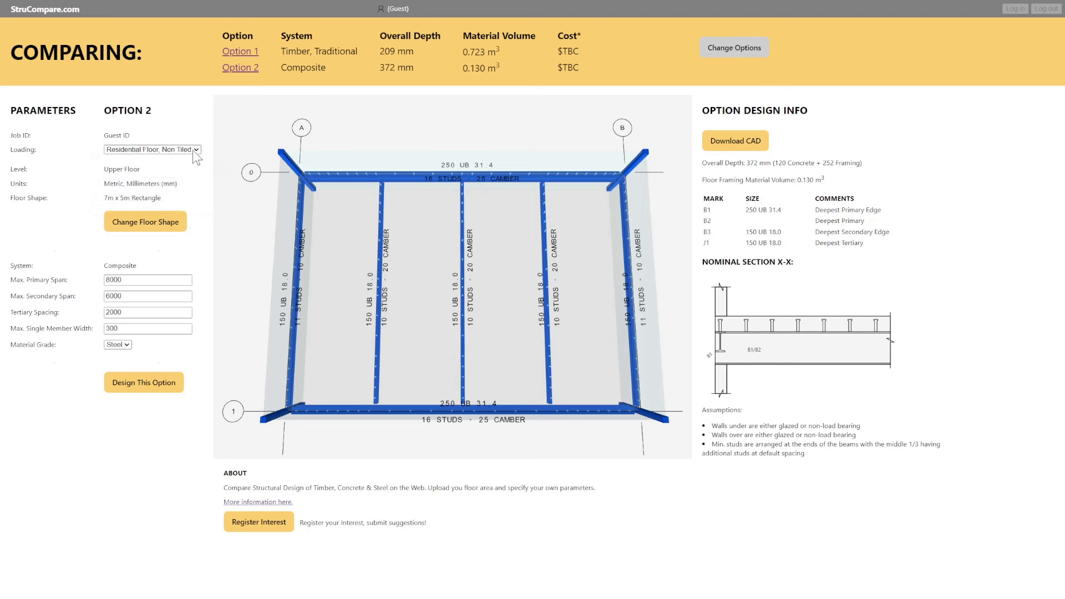
left_click(193, 152)
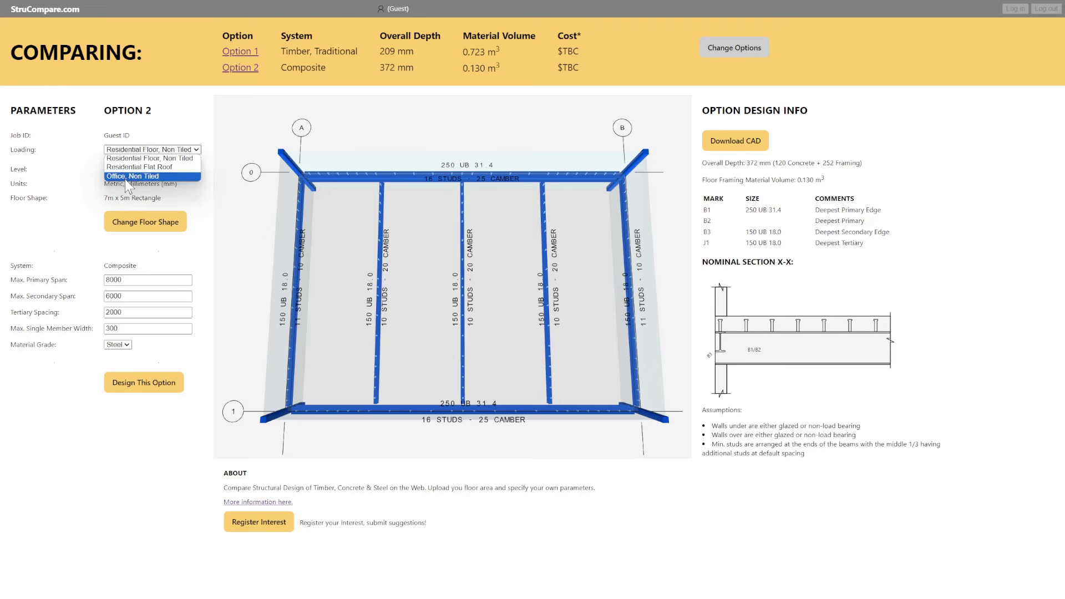
left_click(65, 168)
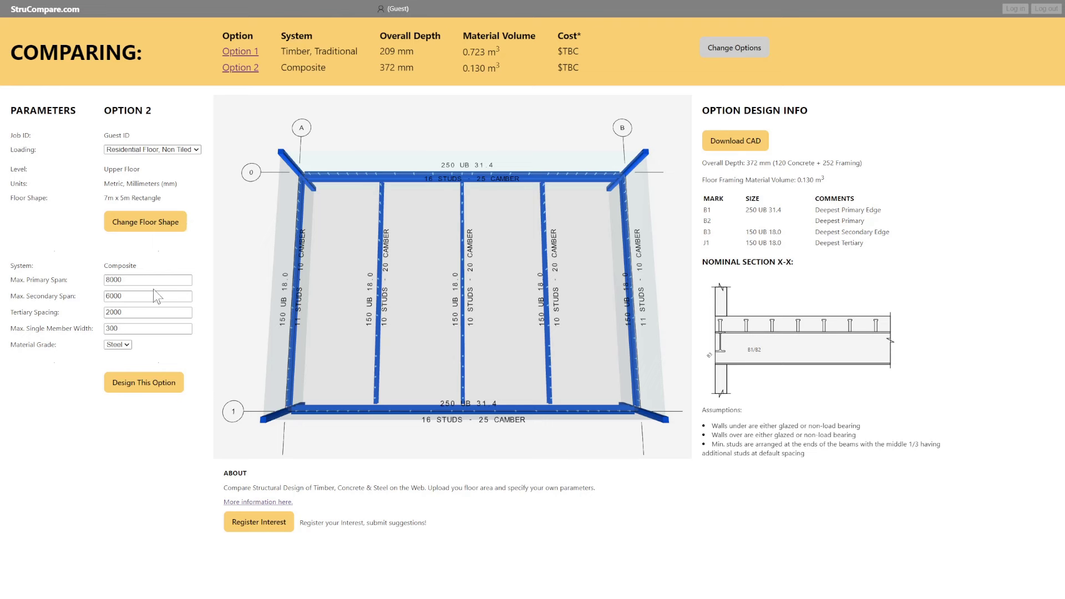
Change Option 2's primary span from 8000 to 4000 and redesign, giving 150 UB 18.0 beams
left_click_drag(126, 281, 68, 278)
left_click(106, 283)
left_click_drag(152, 281, 80, 282)
left_click(142, 393)
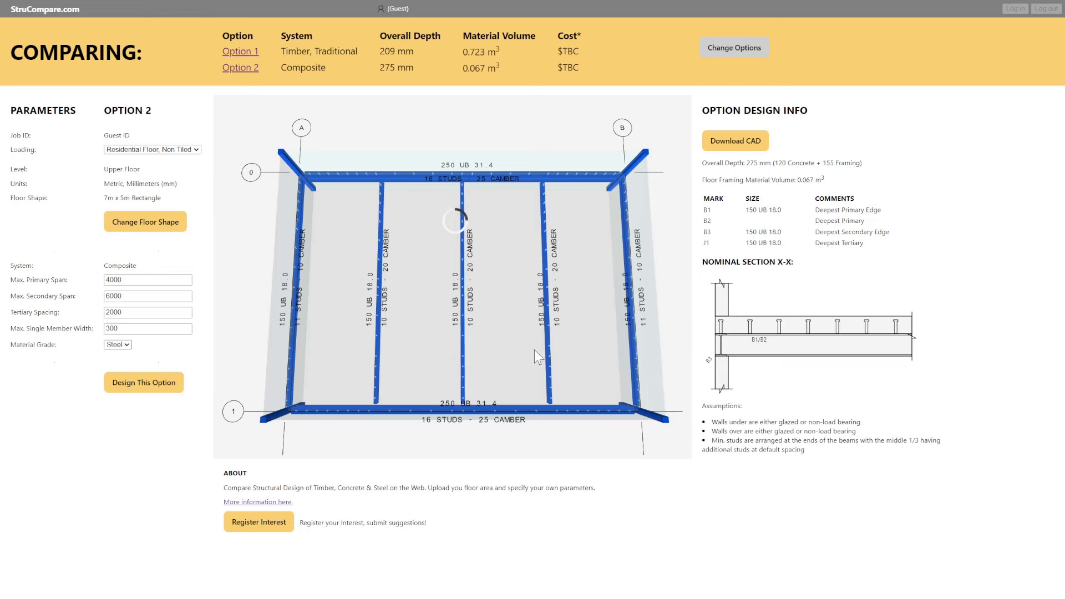
left_click_drag(474, 218, 392, 298)
left_click_drag(469, 165, 446, 203)
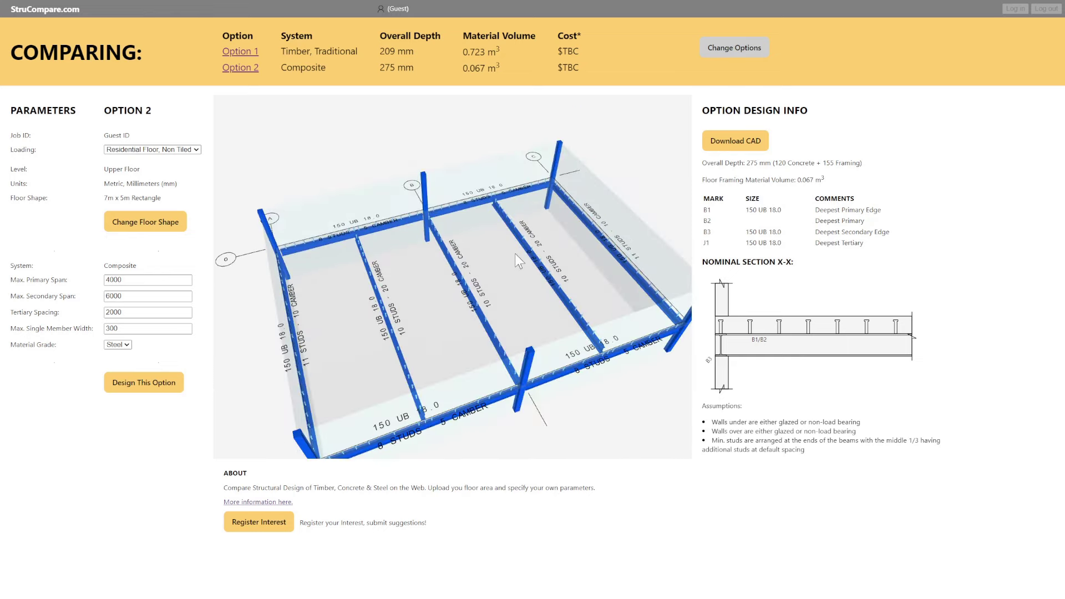
left_click_drag(515, 253, 487, 288)
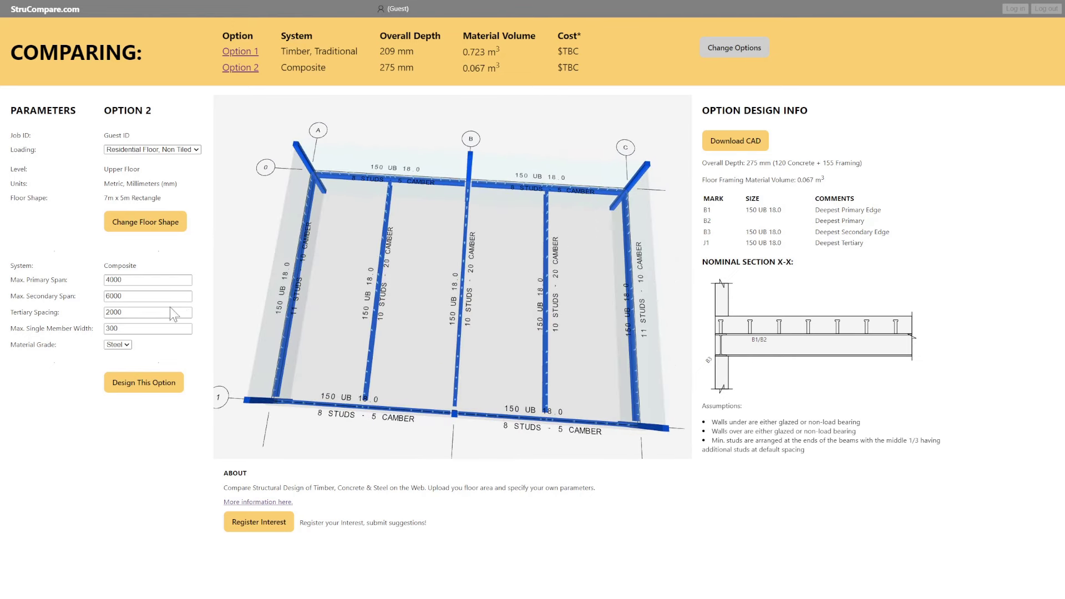
Check the 6000 secondary span, 2000 spacing and 300 member width values
left_click_drag(135, 297, 64, 299)
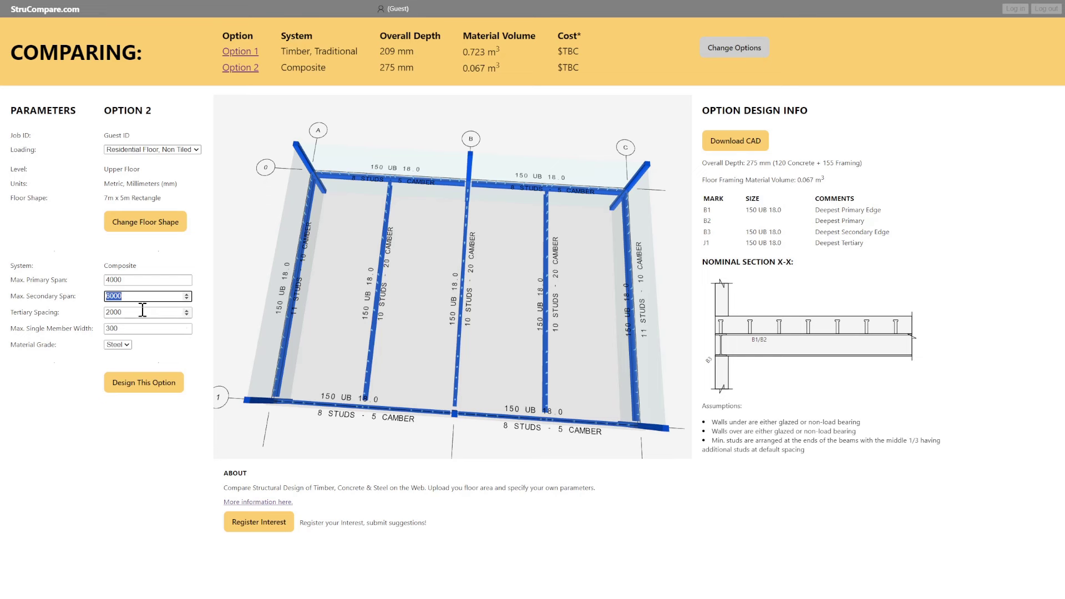
left_click_drag(139, 313, 48, 310)
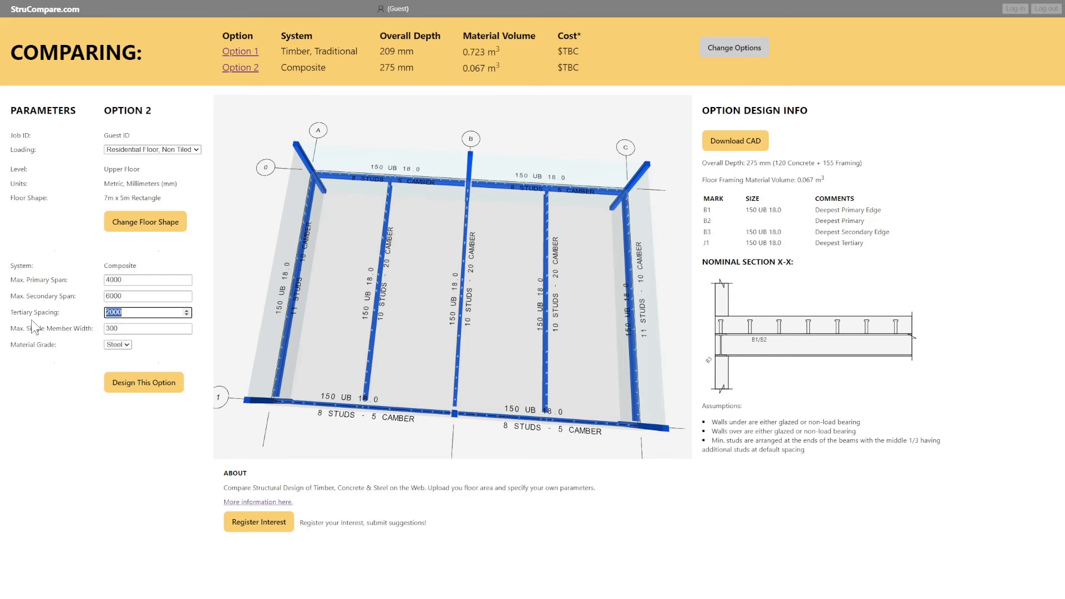
left_click(141, 329)
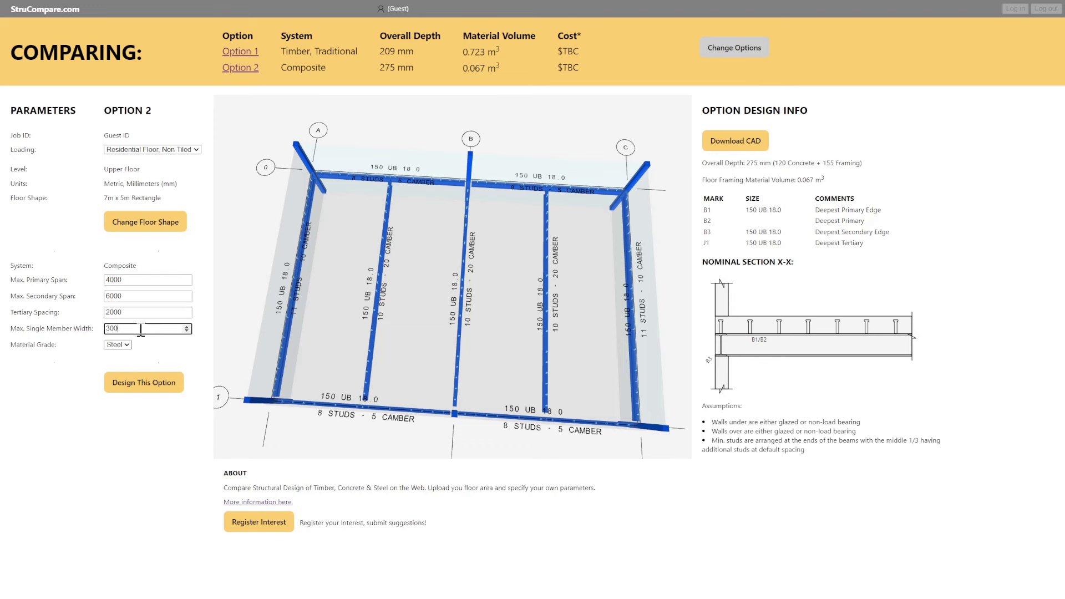
left_click(88, 365)
Switch to Option 1 and regenerate its timber design
left_click(241, 52)
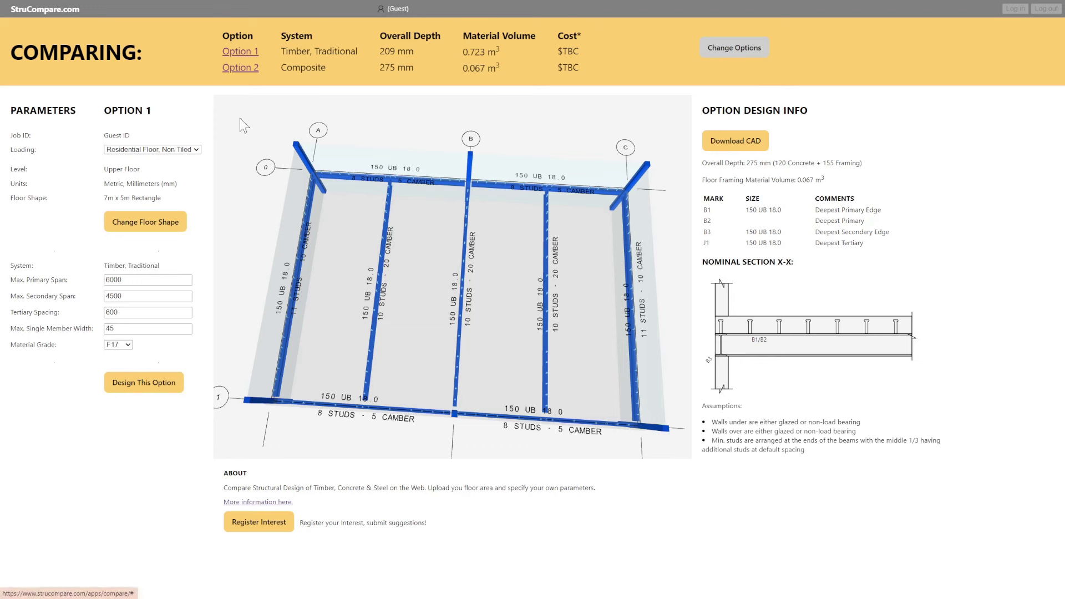
left_click(143, 387)
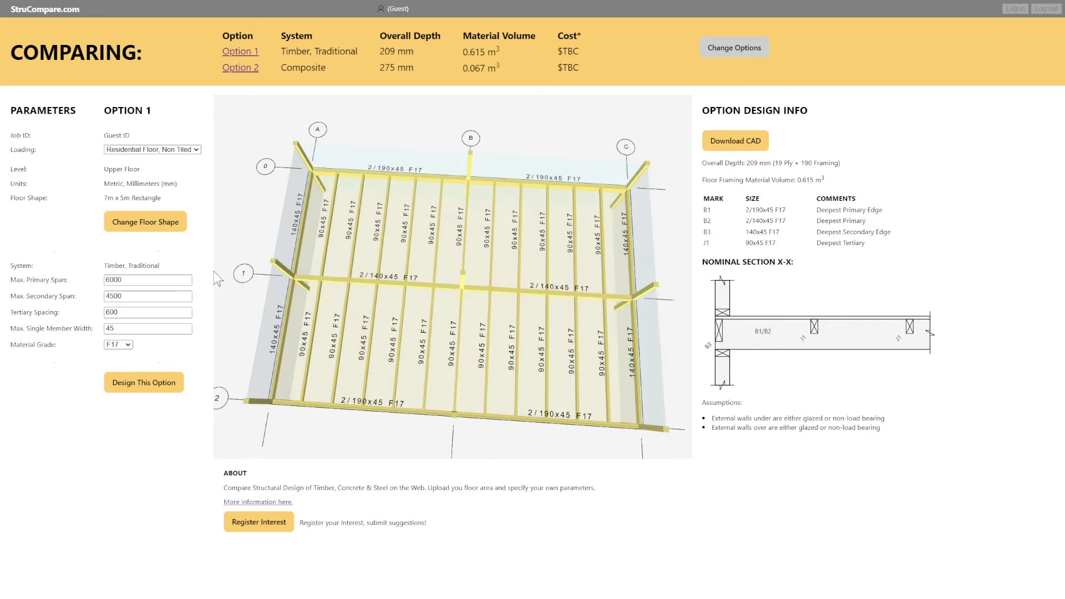
mouse_move(447, 317)
left_mouse_down()
mouse_move(448, 299)
mouse_move(432, 309)
left_mouse_up()
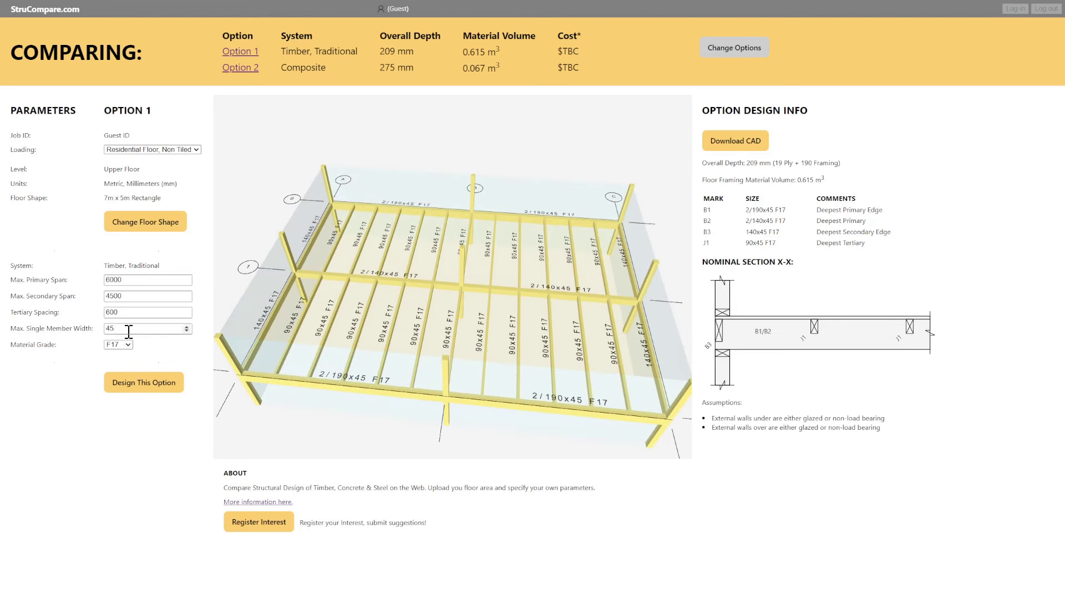
Change the maximum member width from 45 to 65 and redesign, giving 159 mm depth
left_click_drag(128, 332, 66, 337)
left_click(146, 388)
left_click_drag(410, 338, 344, 281)
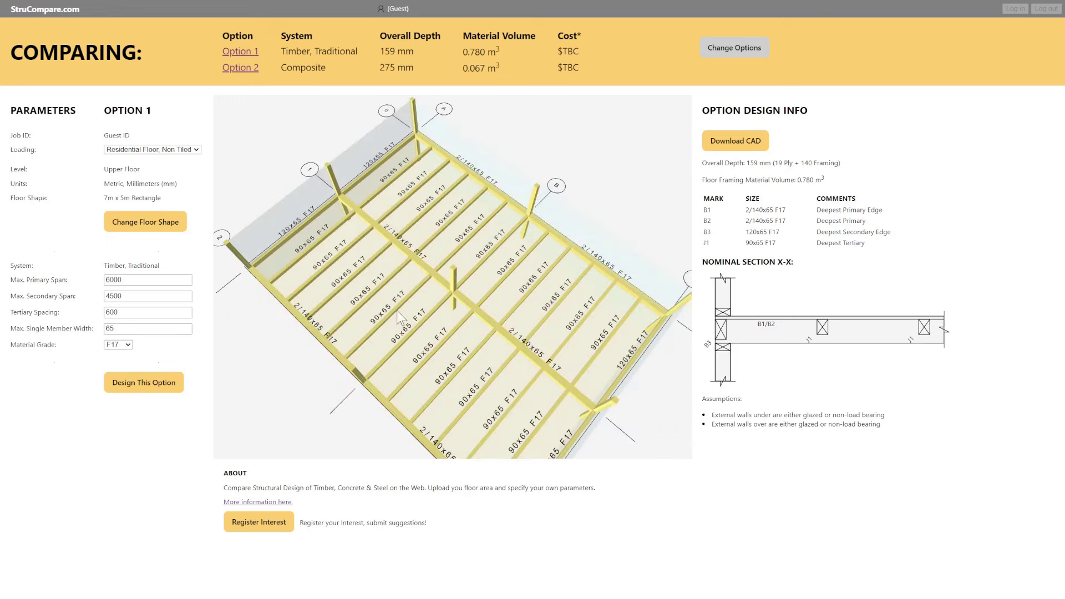
left_click_drag(397, 311, 451, 349)
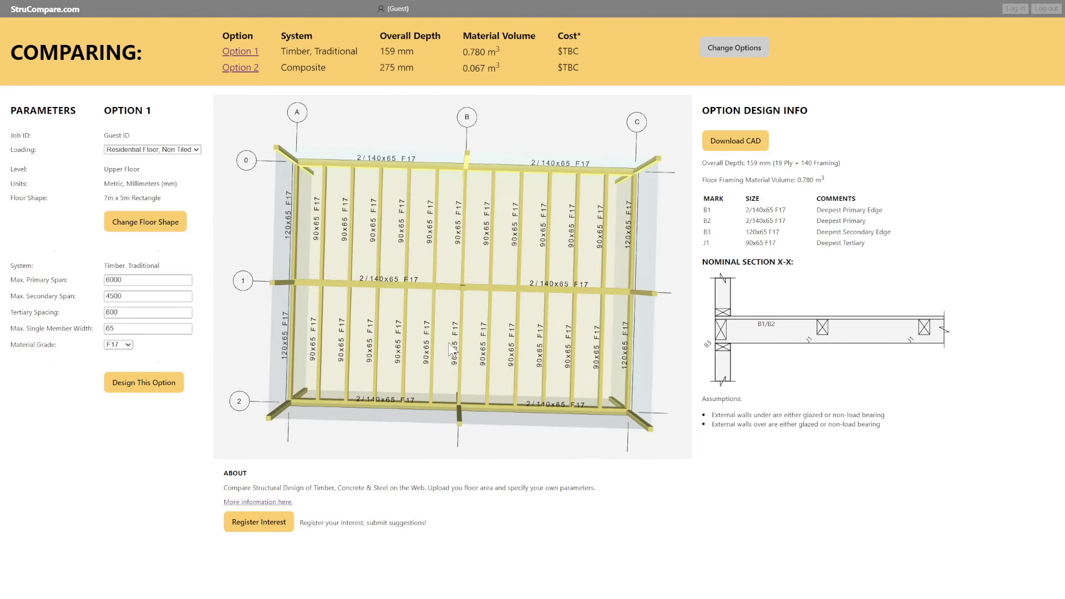
scroll(362, 252, "up", 3)
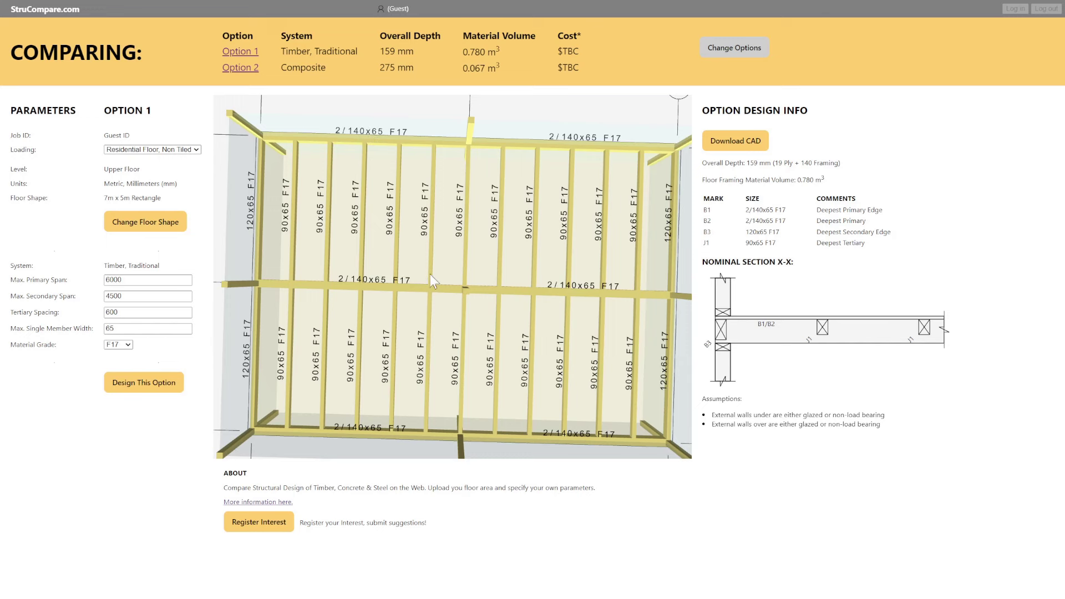
scroll(432, 264, "down", 2)
scroll(432, 265, "down", 3)
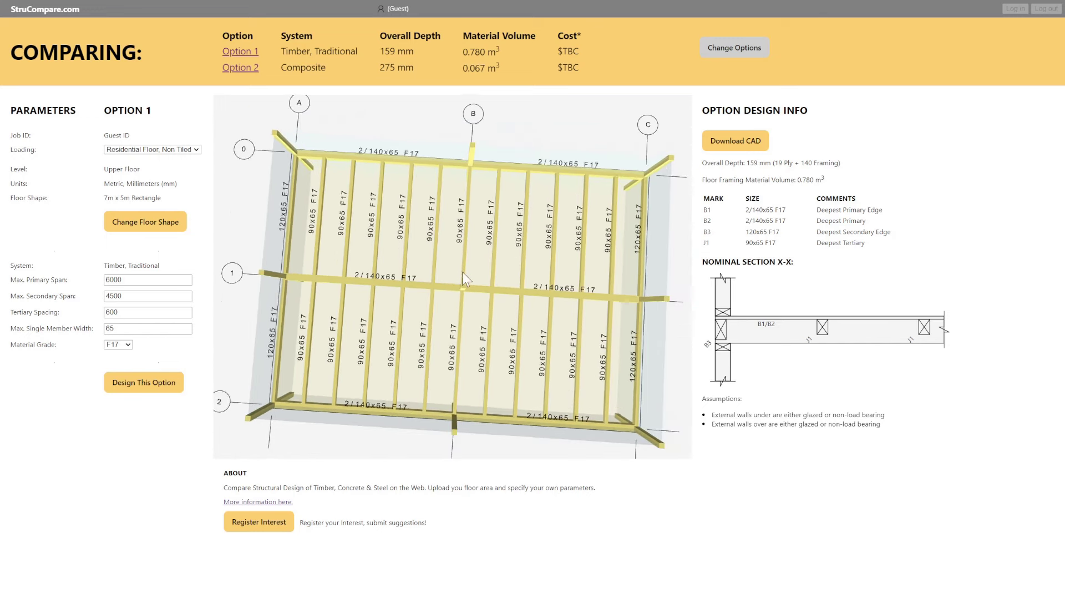
left_click_drag(464, 275, 435, 288)
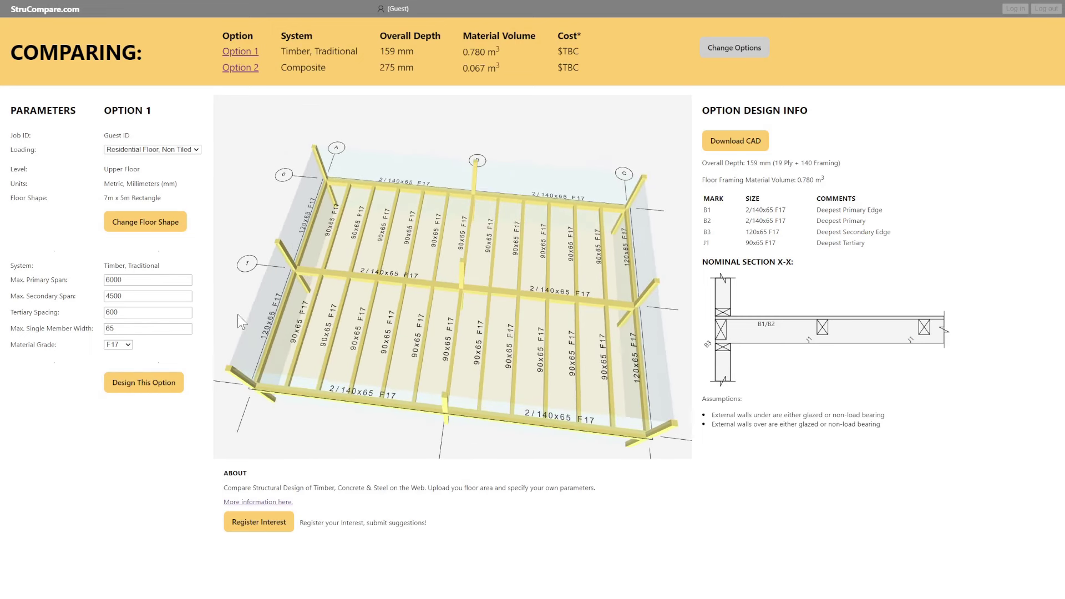
Set the material grade to F7 and redesign, yielding 2/190x65 F7 beams and 0.927 m³
left_click(127, 345)
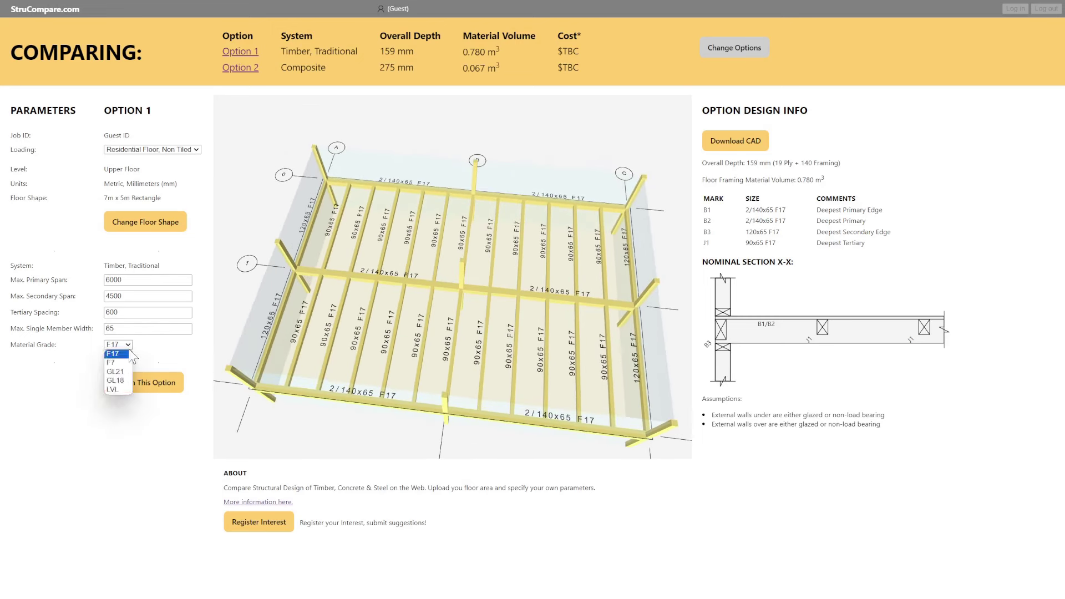
left_click(119, 364)
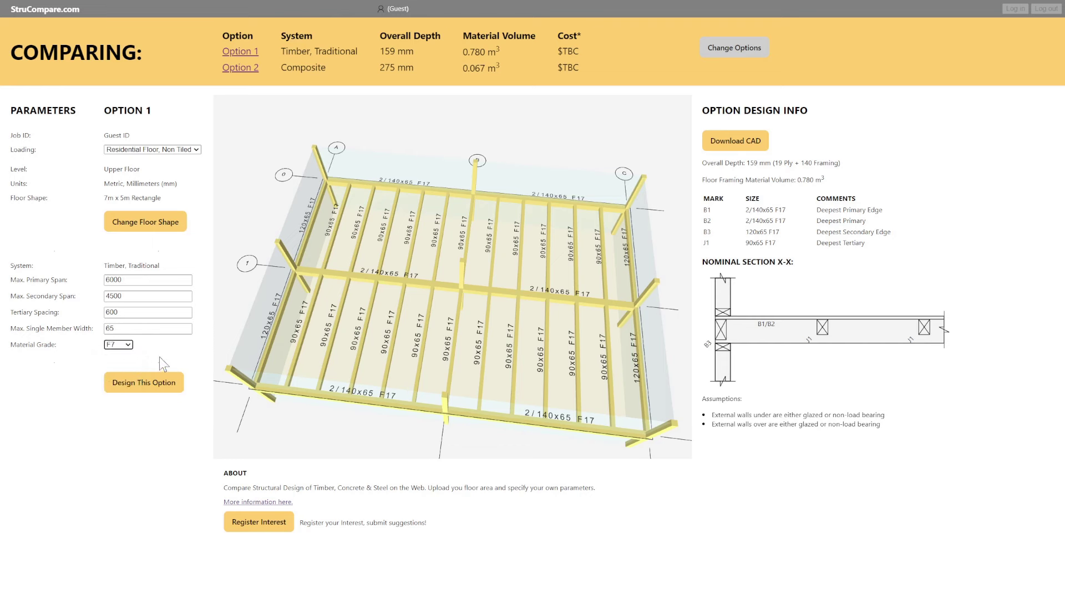
left_click(147, 385)
scroll(514, 291, "up", 5)
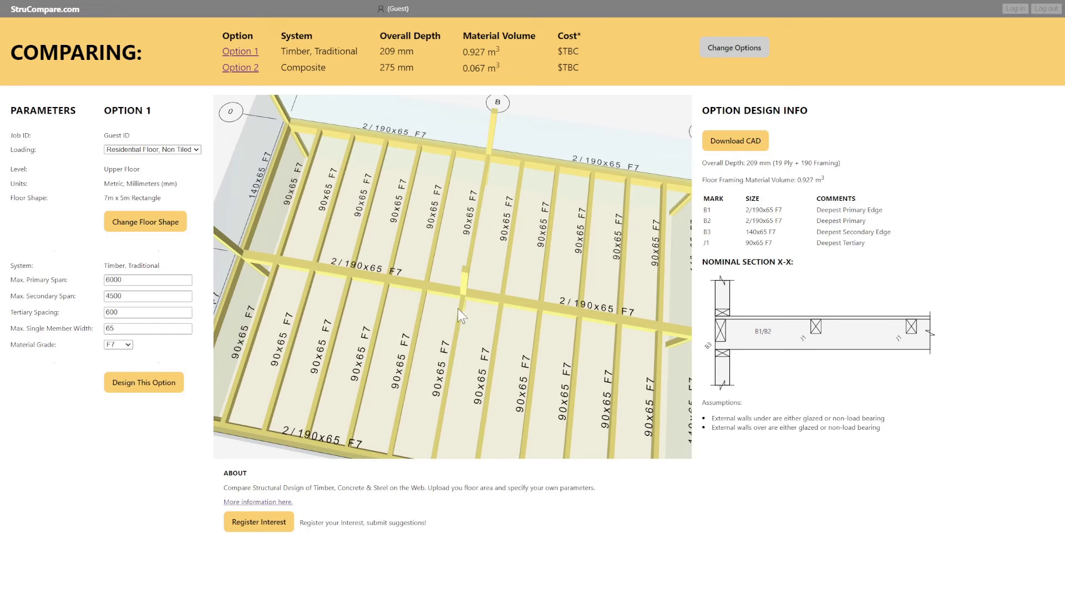
scroll(458, 309, "down", 5)
left_click_drag(458, 307, 522, 288)
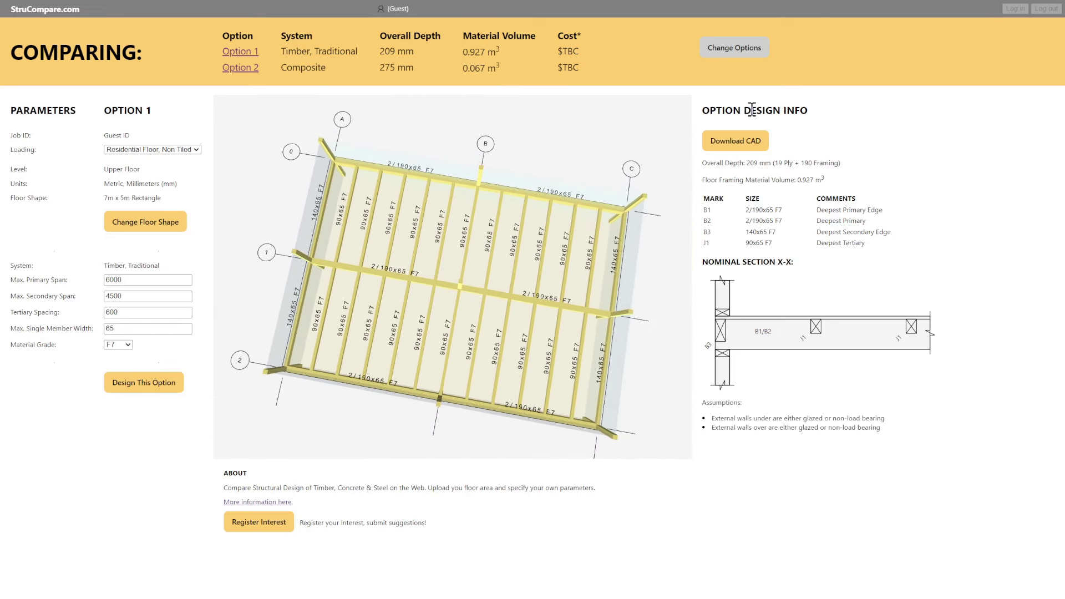
left_click_drag(704, 112, 892, 404)
left_click(892, 404)
left_click_drag(747, 163, 848, 173)
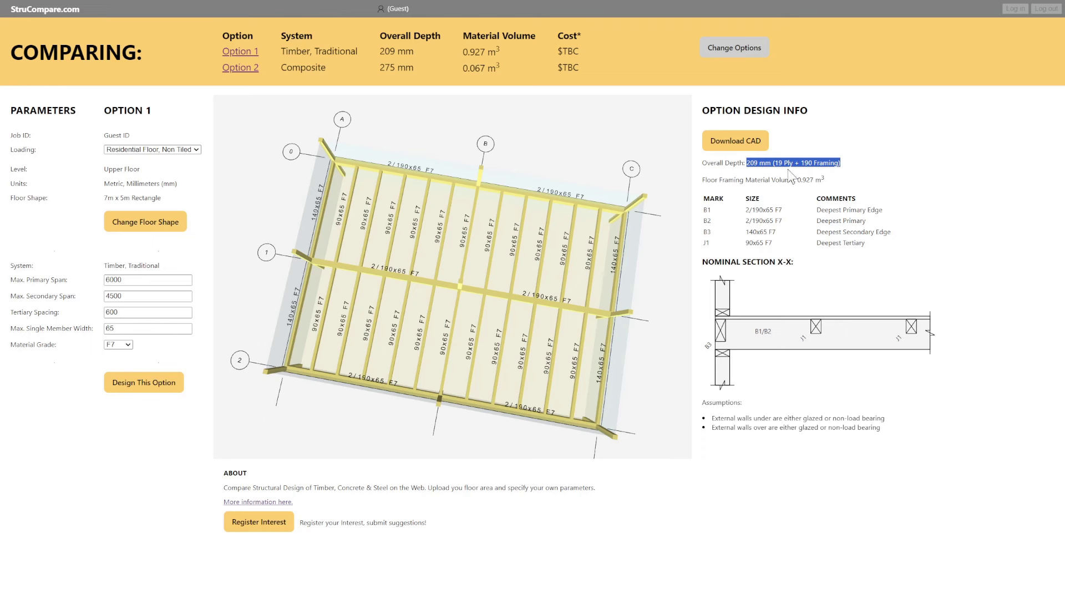
left_click(857, 166)
left_click_drag(802, 166, 818, 165)
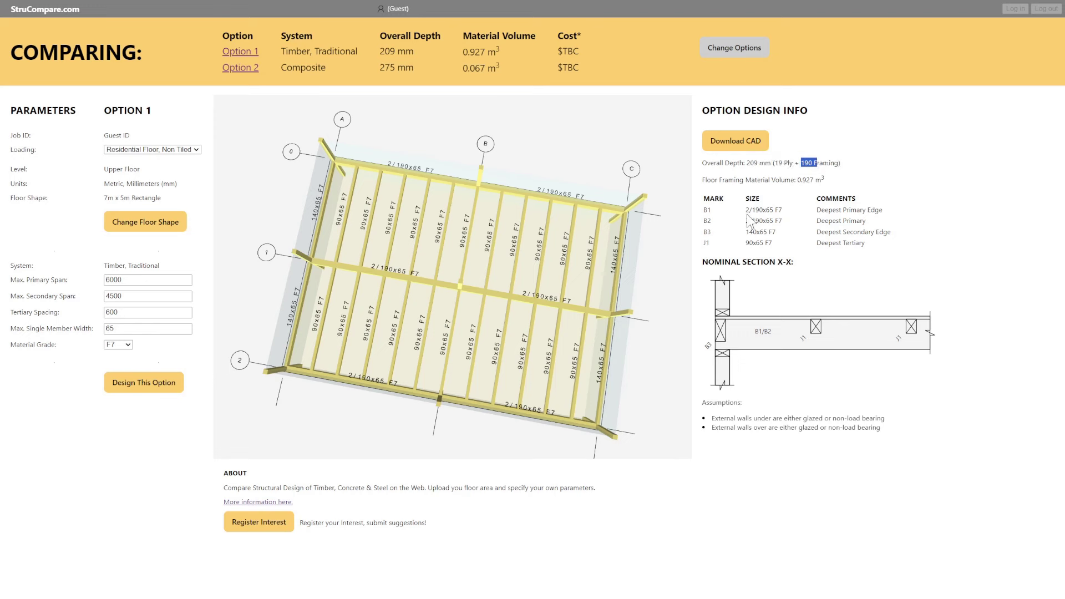
left_click_drag(459, 265, 460, 256)
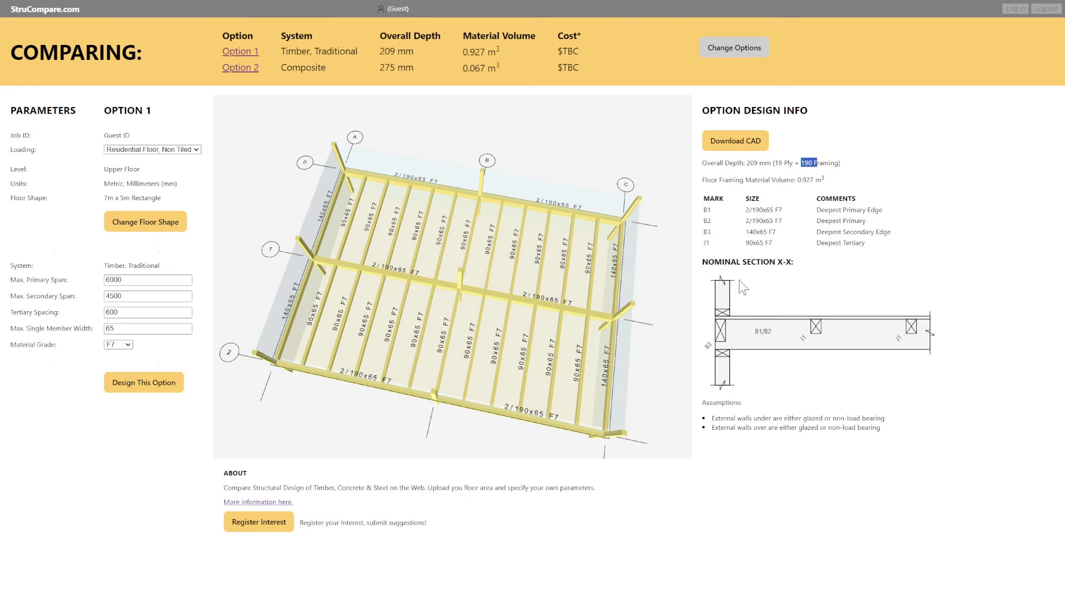
left_click_drag(894, 233, 740, 242)
left_click(829, 270)
left_click_drag(659, 247, 514, 298)
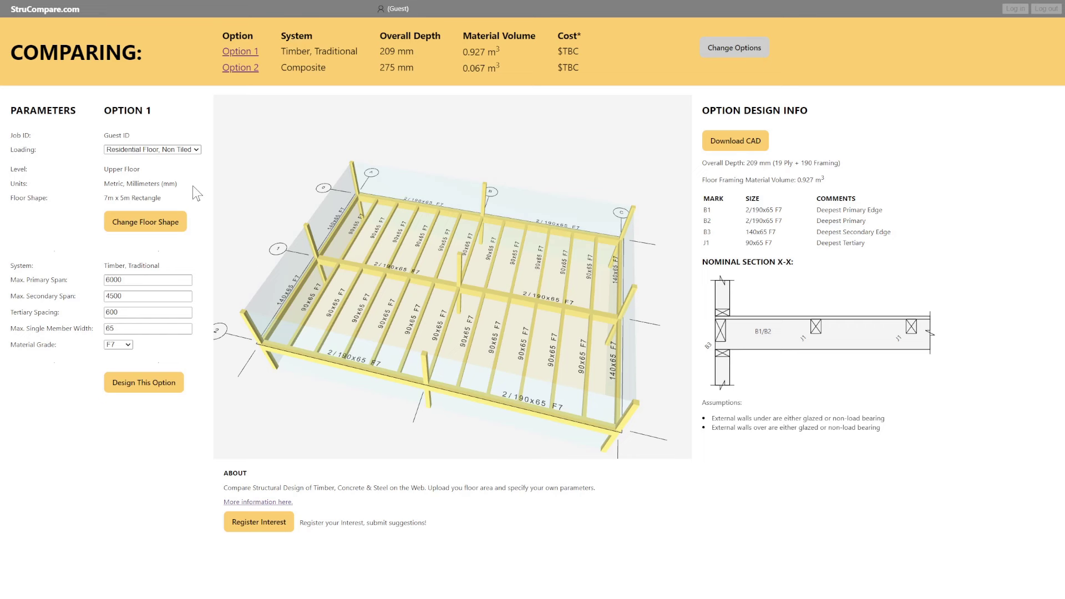
Open the floor shape geometry options in Change Geometry
left_click(172, 225)
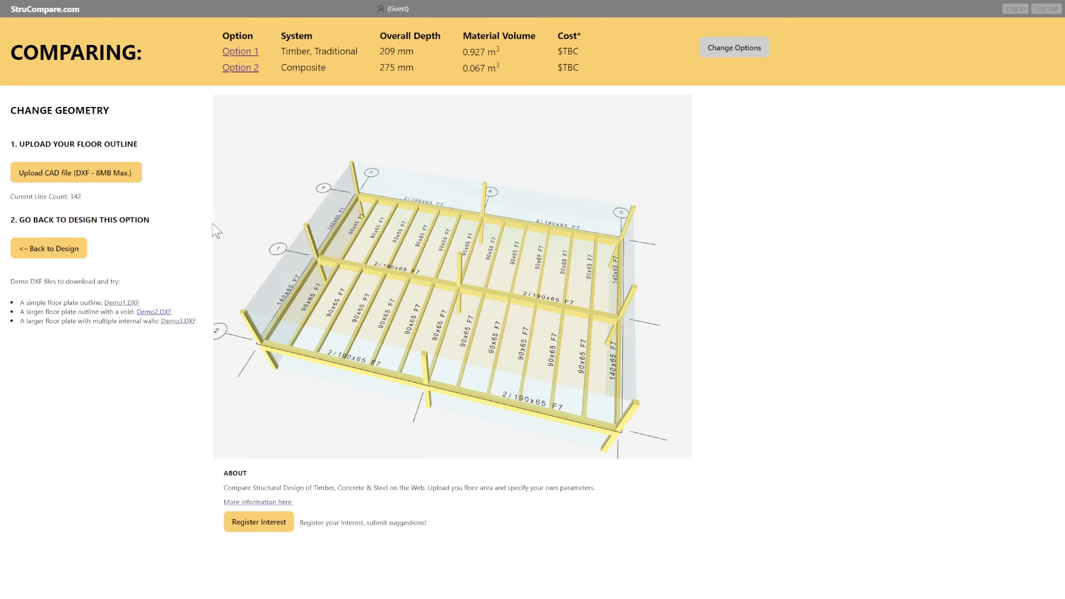
left_click_drag(17, 144, 136, 146)
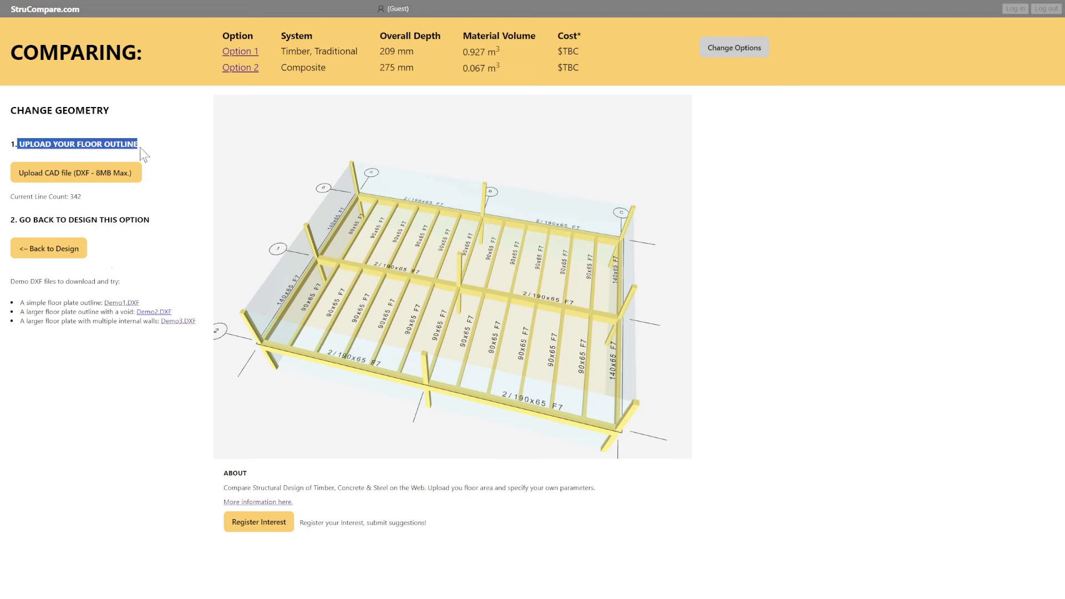
left_click(140, 148)
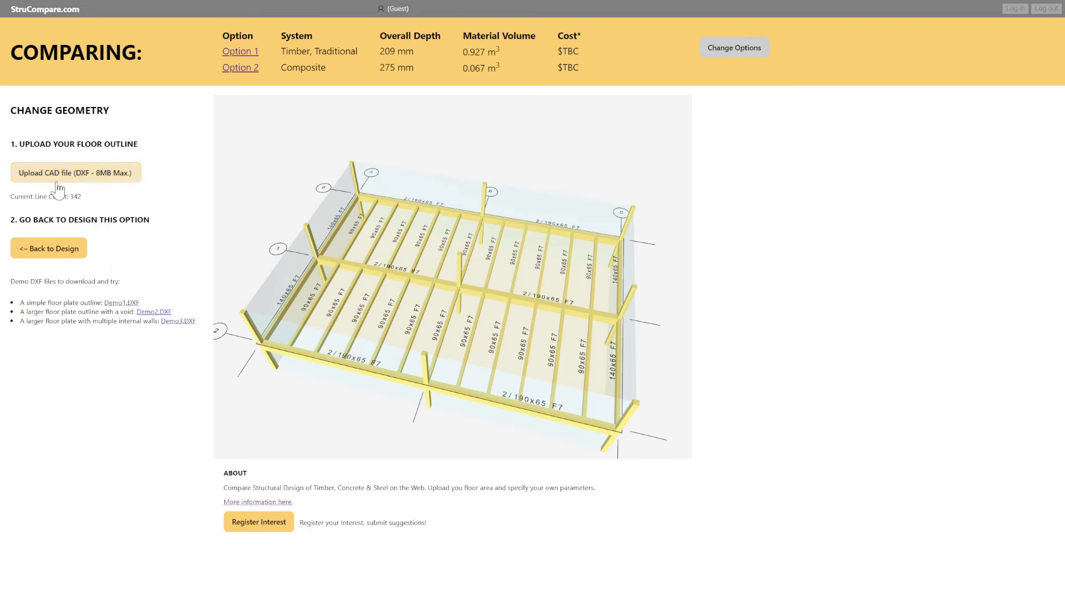
Bring up the 'Upload CAD file (DXF - 8MB Max.)' file picker listing demo1–demo3 and test1.dxf
left_click(101, 183)
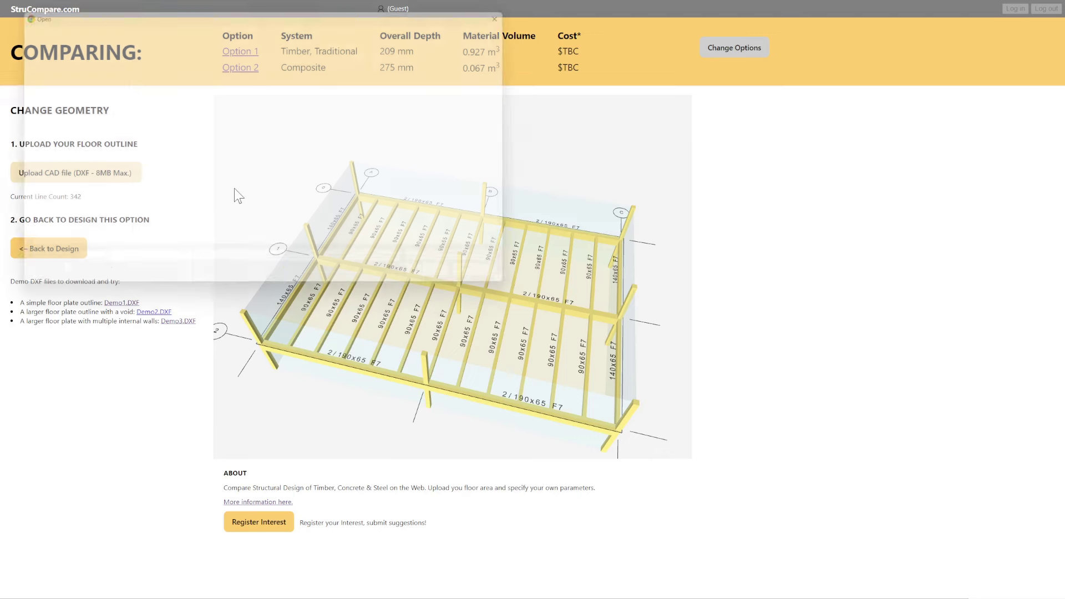
left_click_drag(272, 11, 575, 123)
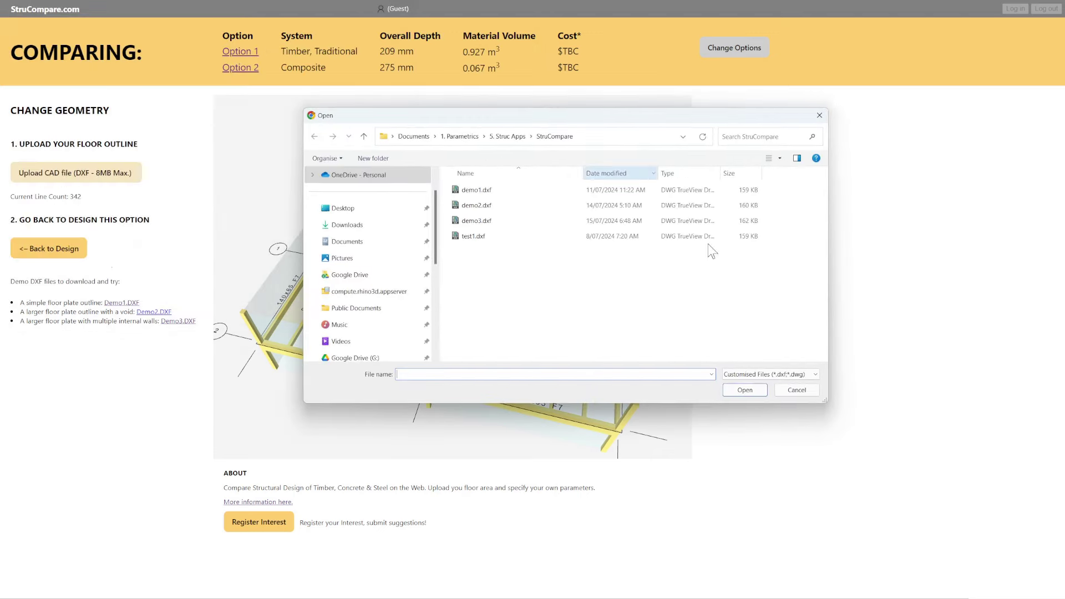
left_click(810, 394)
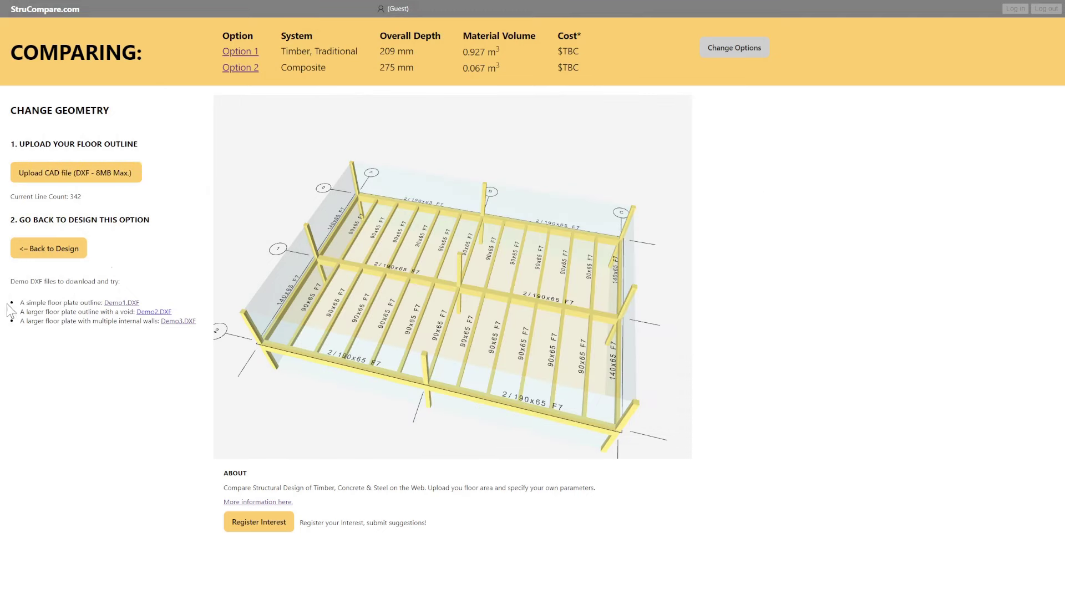
left_click_drag(22, 302, 209, 332)
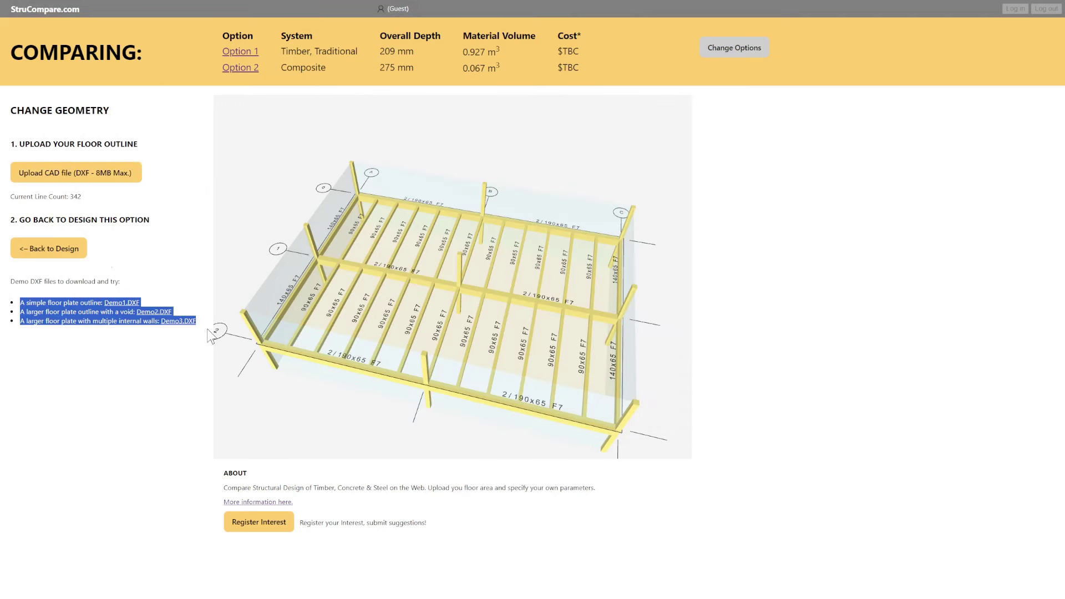
left_click(112, 362)
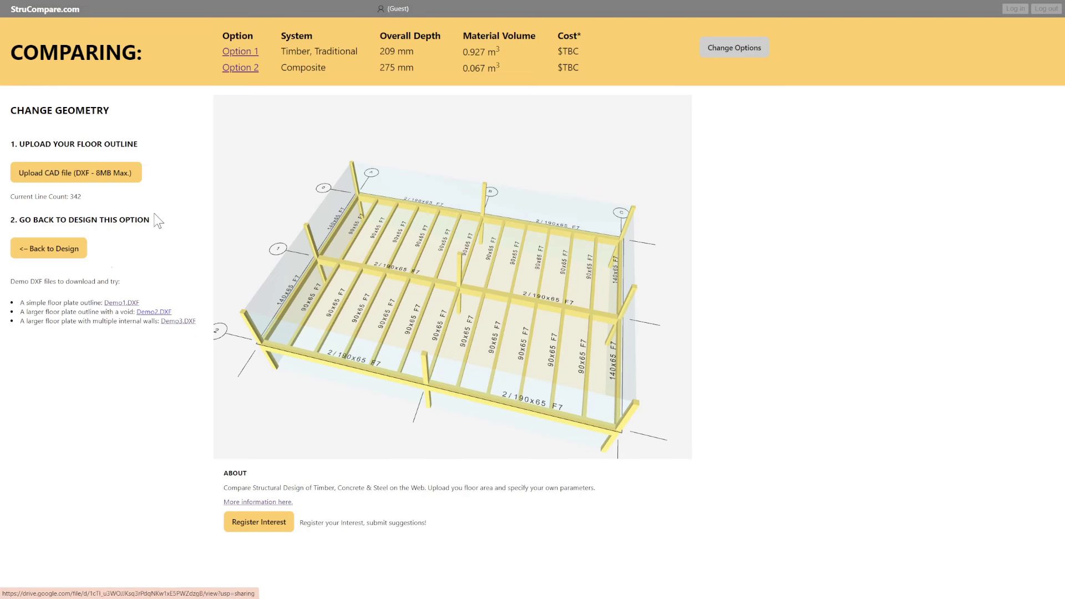
left_click(110, 176)
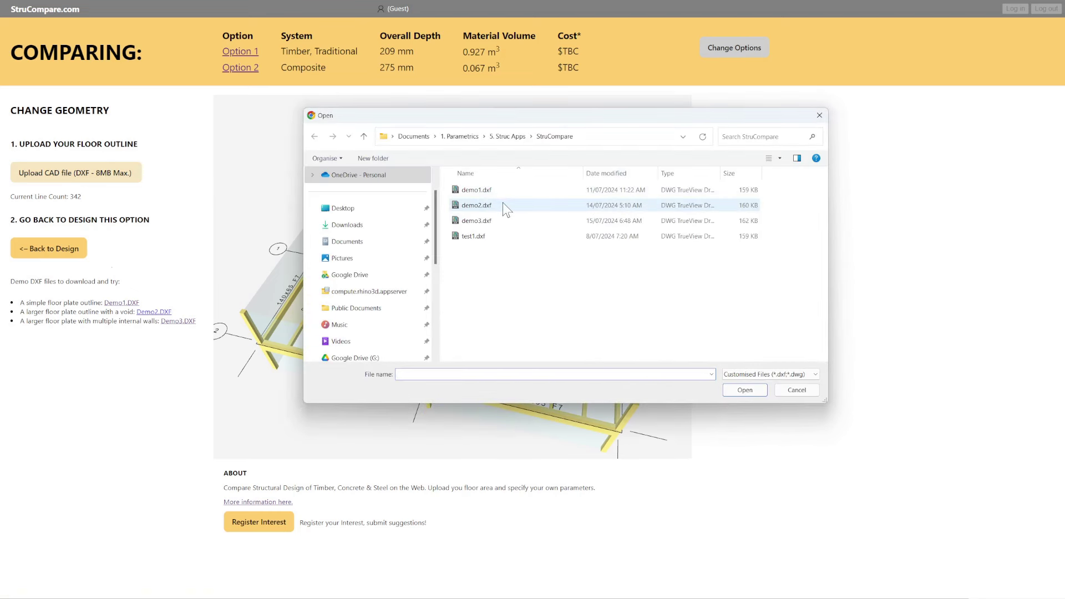
Open demo2.dxf as the floor outline, then return via '<- Back to Design'
left_click(503, 206)
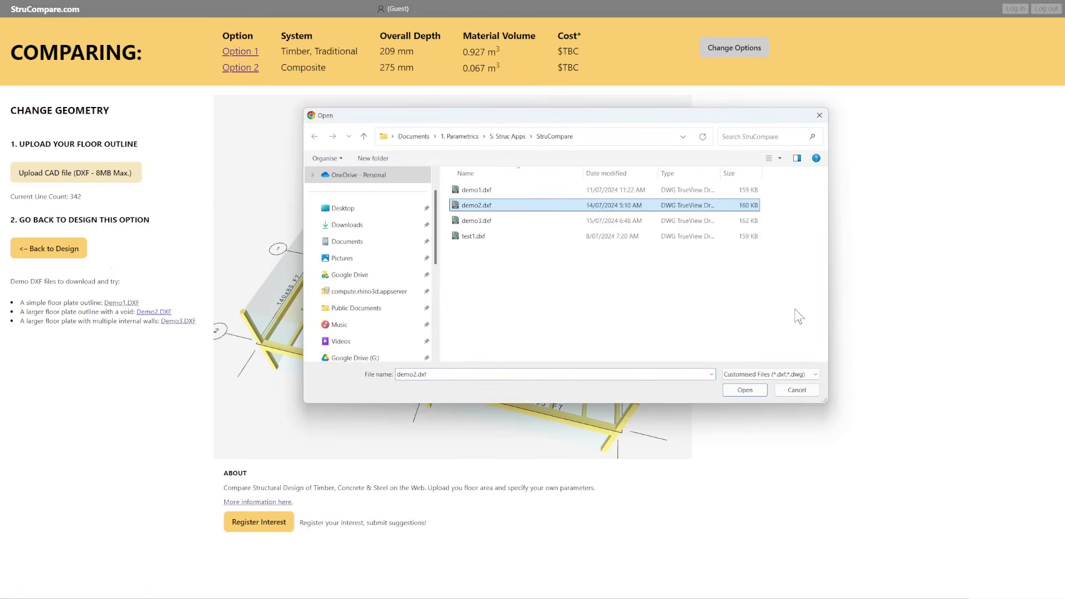
left_click(746, 393)
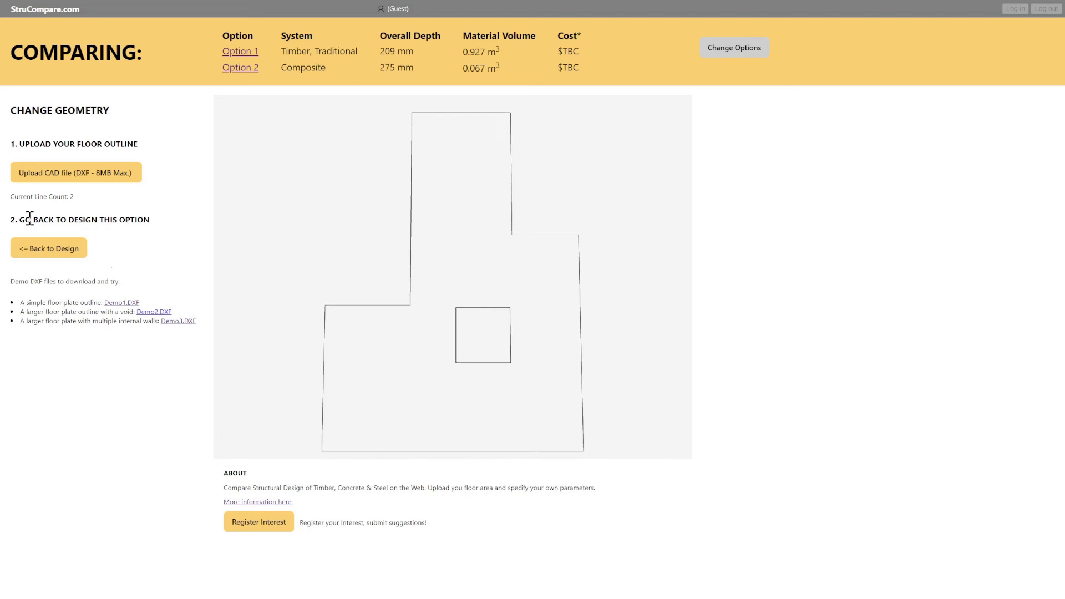
left_click_drag(18, 219, 149, 225)
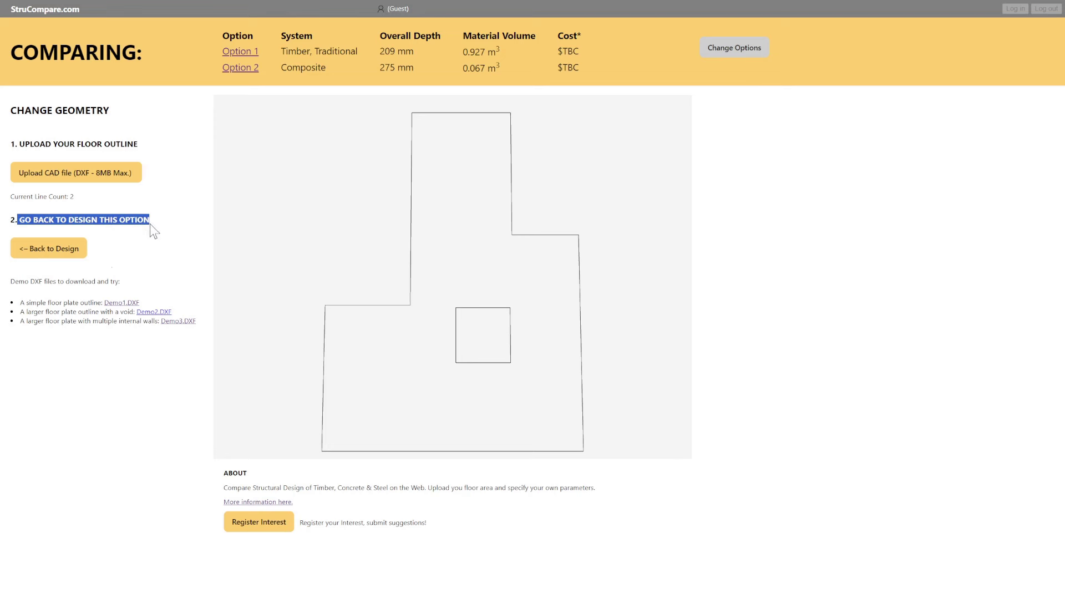
left_click(70, 257)
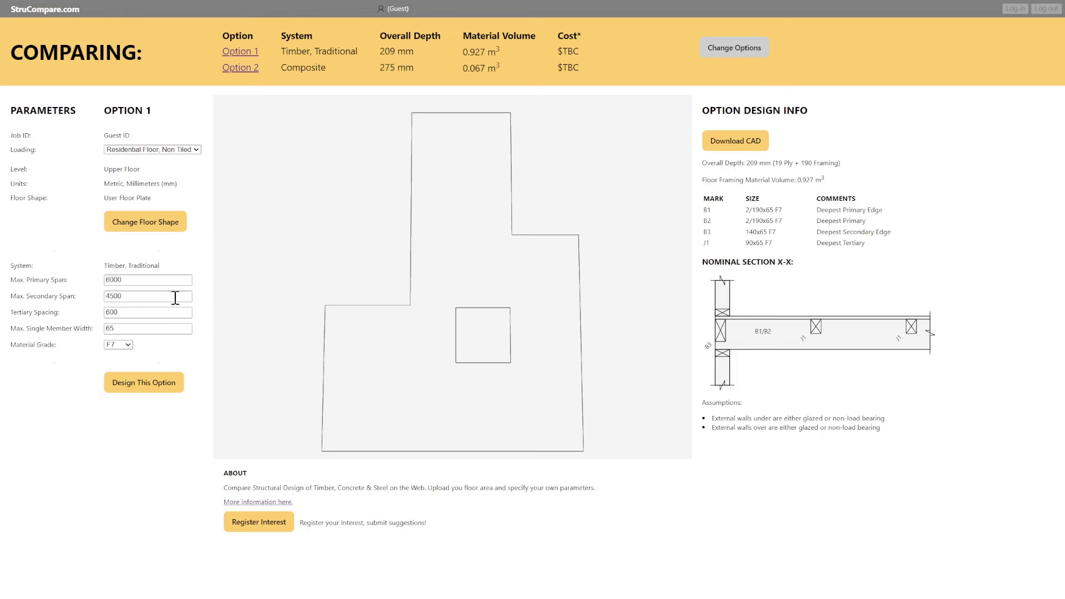
Design Option 1 on the demo2 L-shaped outline and orbit the 3D framing to inspect it
left_click(161, 389)
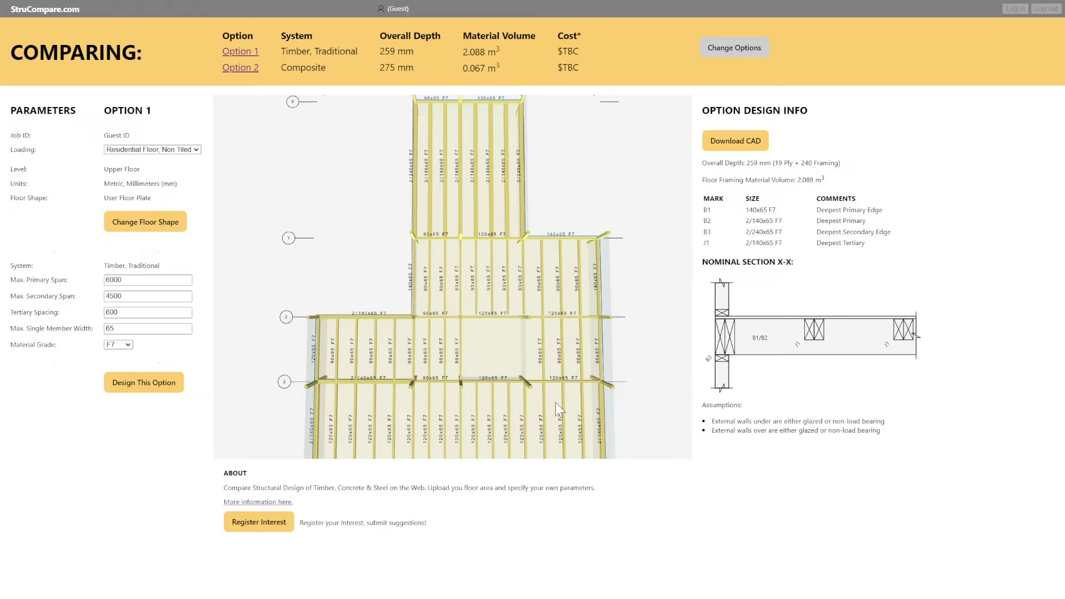
left_click_drag(555, 402, 488, 398)
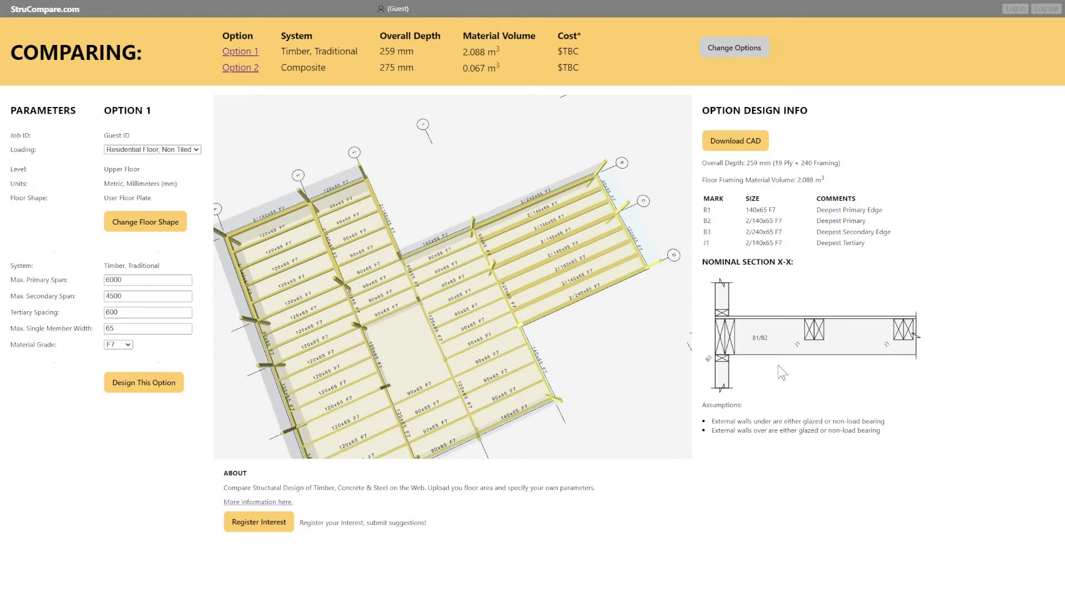
left_click_drag(572, 375, 574, 336)
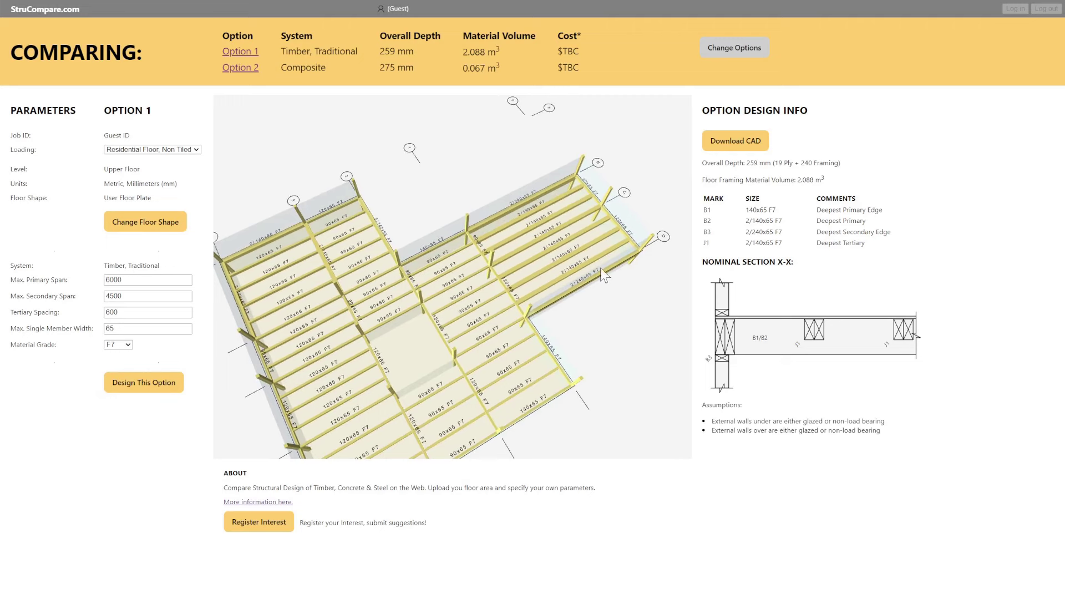
scroll(603, 255, "up", 5)
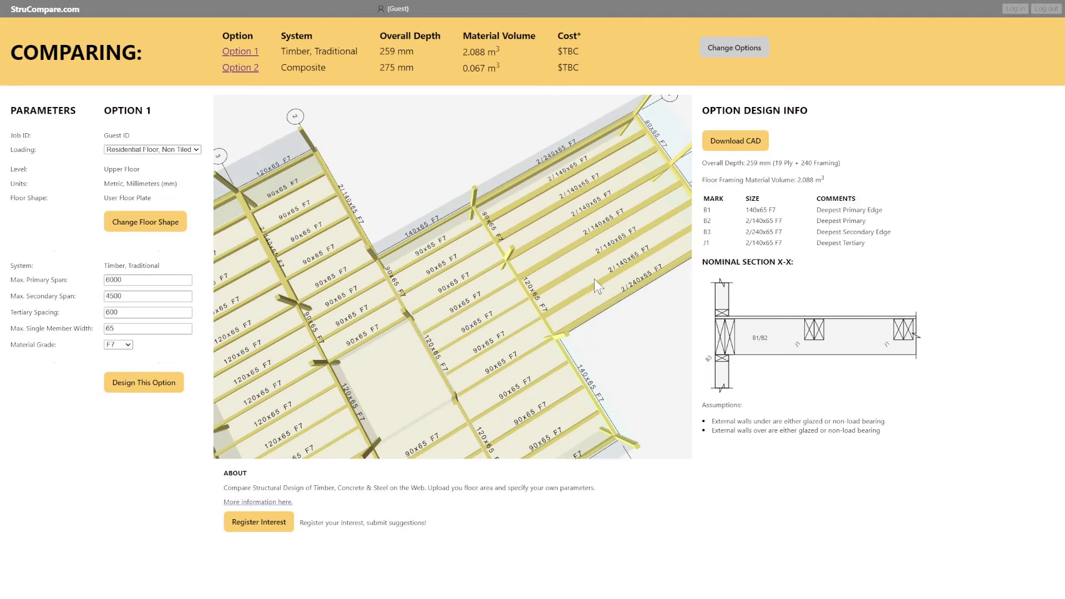
left_click_drag(530, 249, 655, 294)
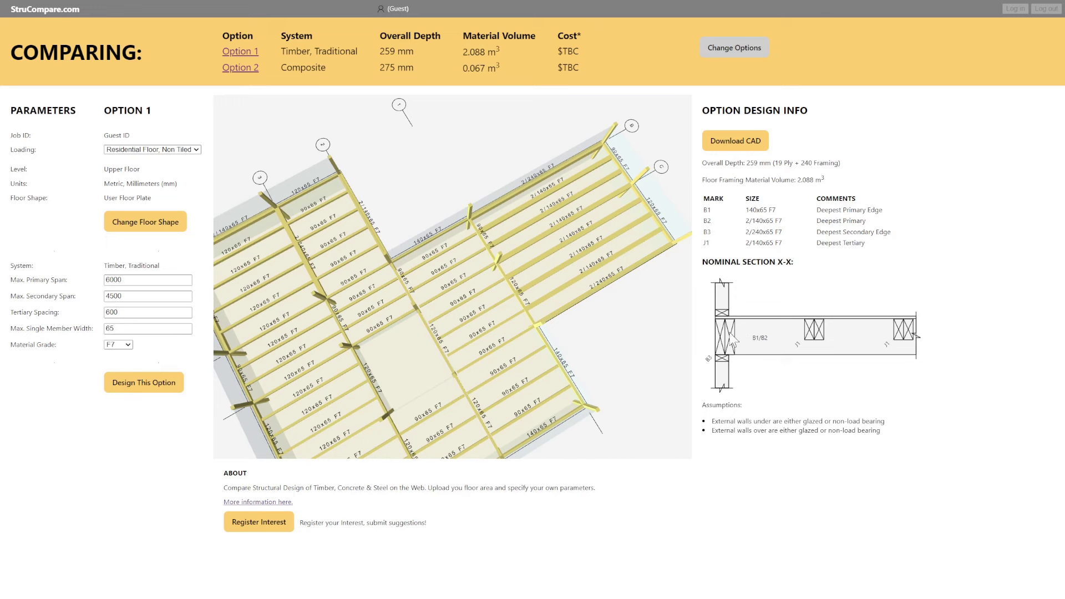
left_click(129, 345)
Switch Option 1 to F17 timber and redesign the framing
left_click(116, 354)
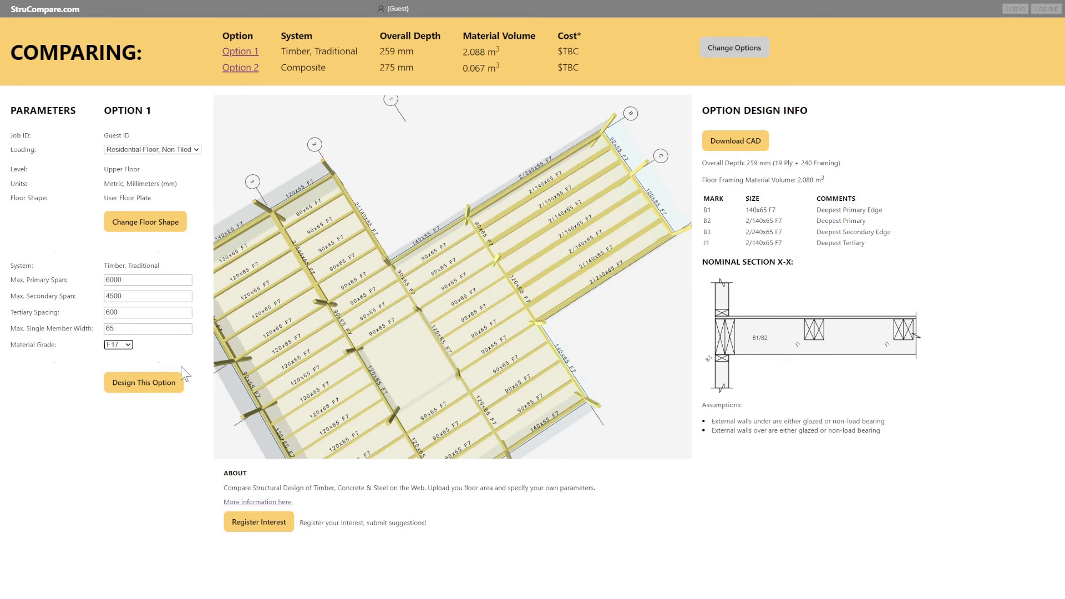
left_click(132, 385)
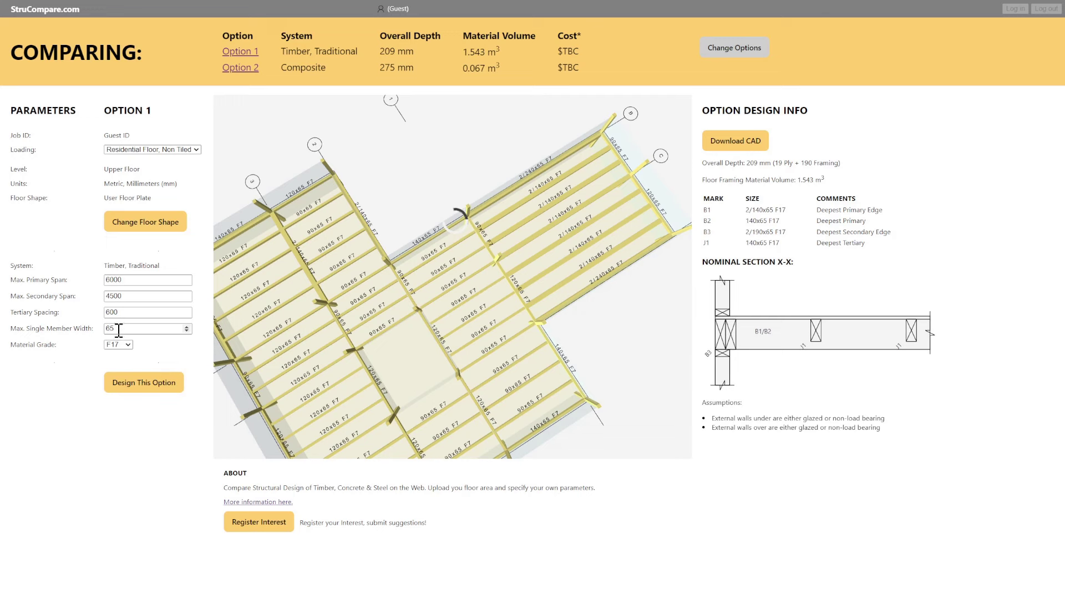
left_click_drag(494, 327, 530, 272)
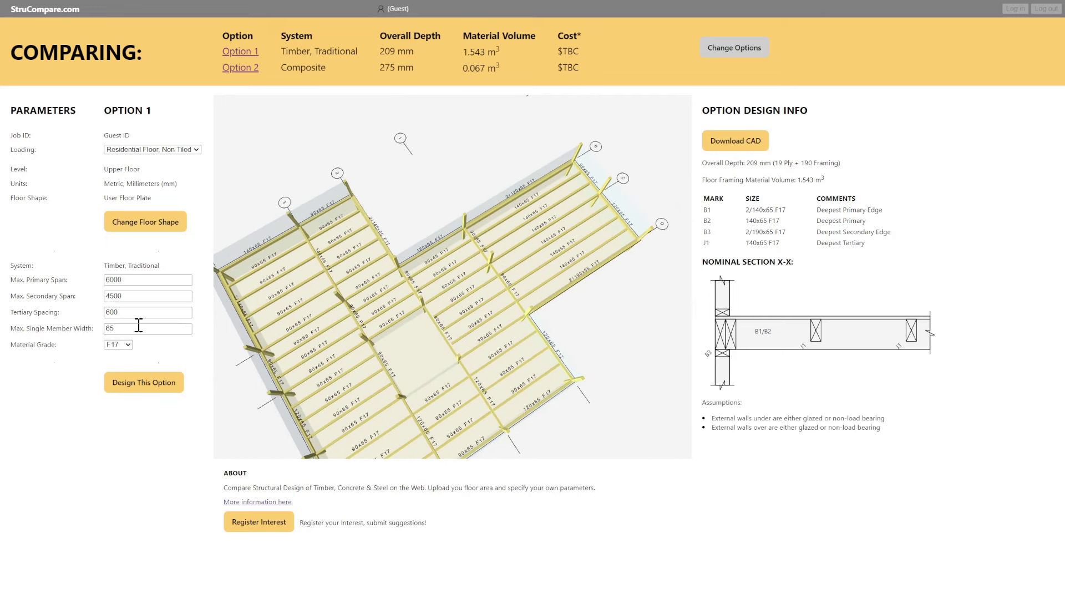
Change the maximum member width from 65 to 45 and redesign, giving 1.420 m³
double_click(109, 329)
left_click(131, 344)
left_click(151, 328)
left_click(156, 387)
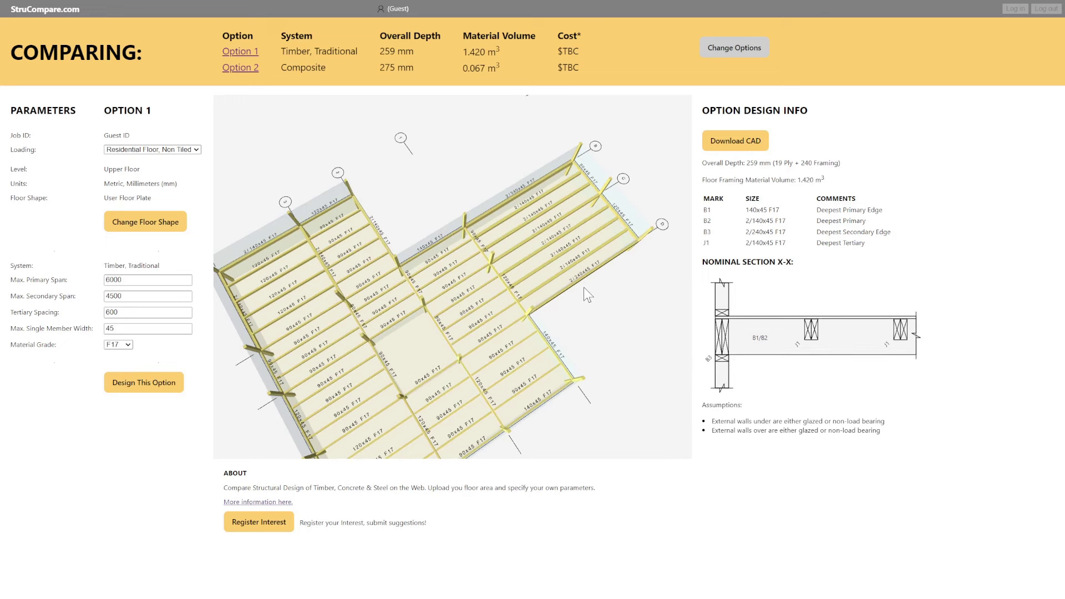
scroll(505, 329, "up", 5)
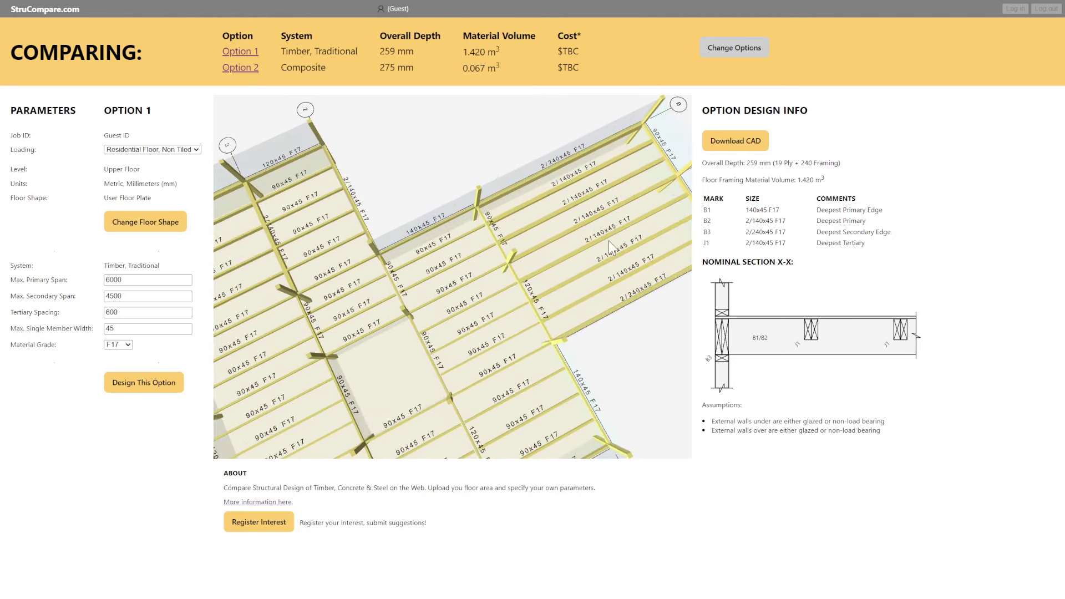
scroll(453, 315, "down", 3)
left_click_drag(454, 315, 318, 282)
Select the 6000 primary span value and orbit to a top-down floor view
left_click(138, 281)
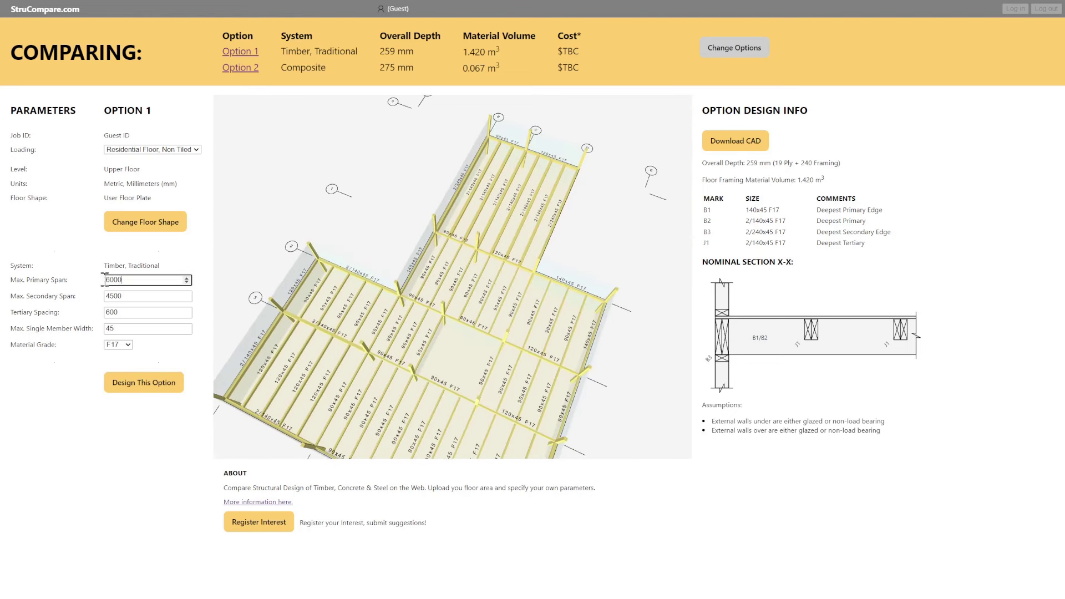
double_click(137, 280)
left_click(172, 280)
scroll(532, 203, "up", 5)
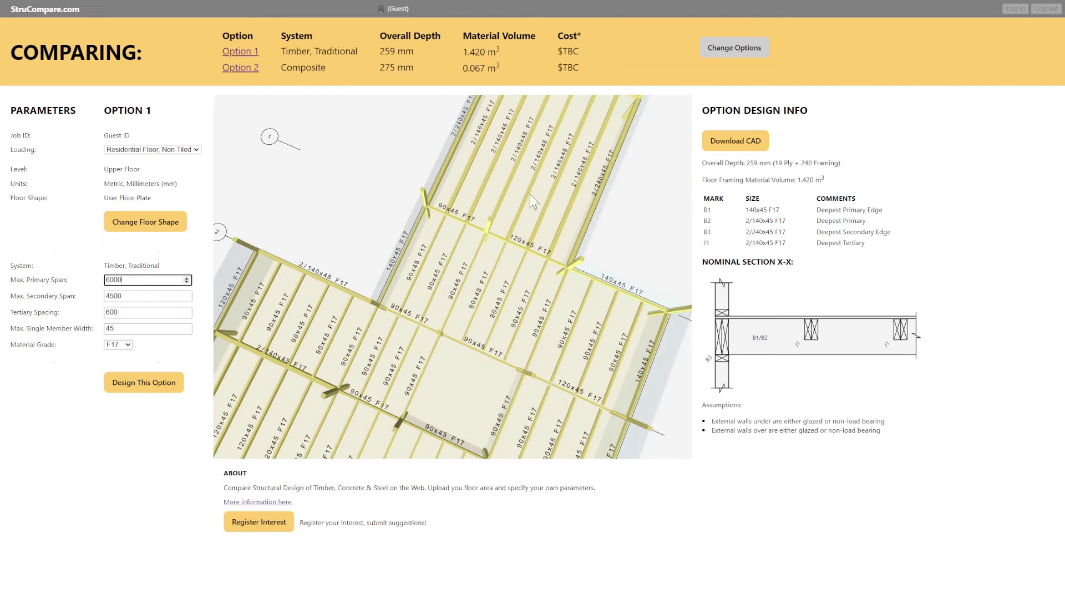
scroll(525, 208, "down", 3)
left_click_drag(519, 221, 464, 286)
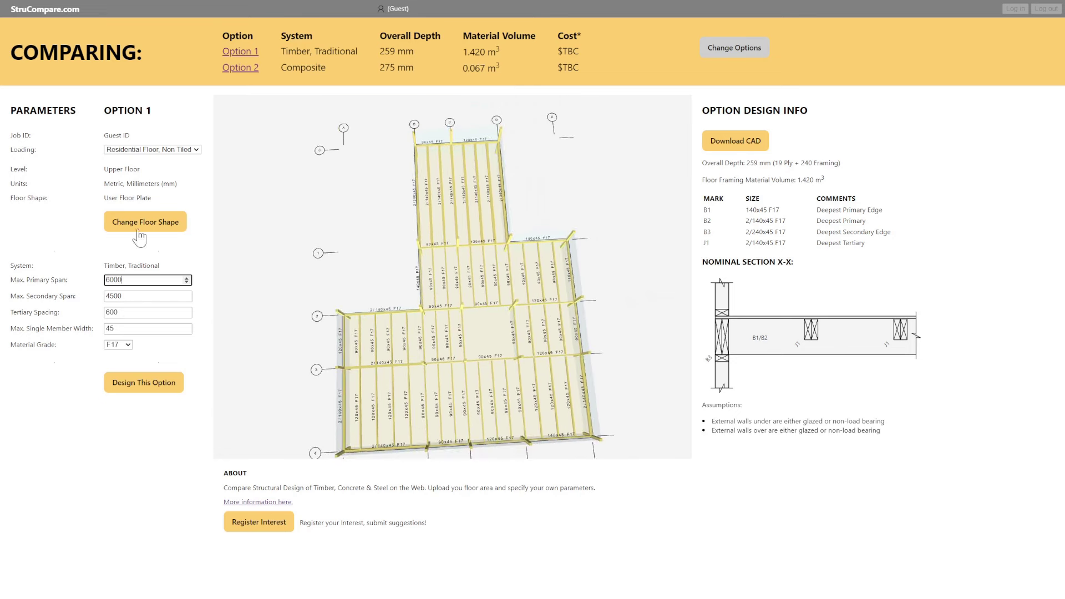
Orbit the 7m x 5m rectangle's 209 mm F17 framing through plan, tilted and top-down views
left_click_drag(469, 357, 466, 358)
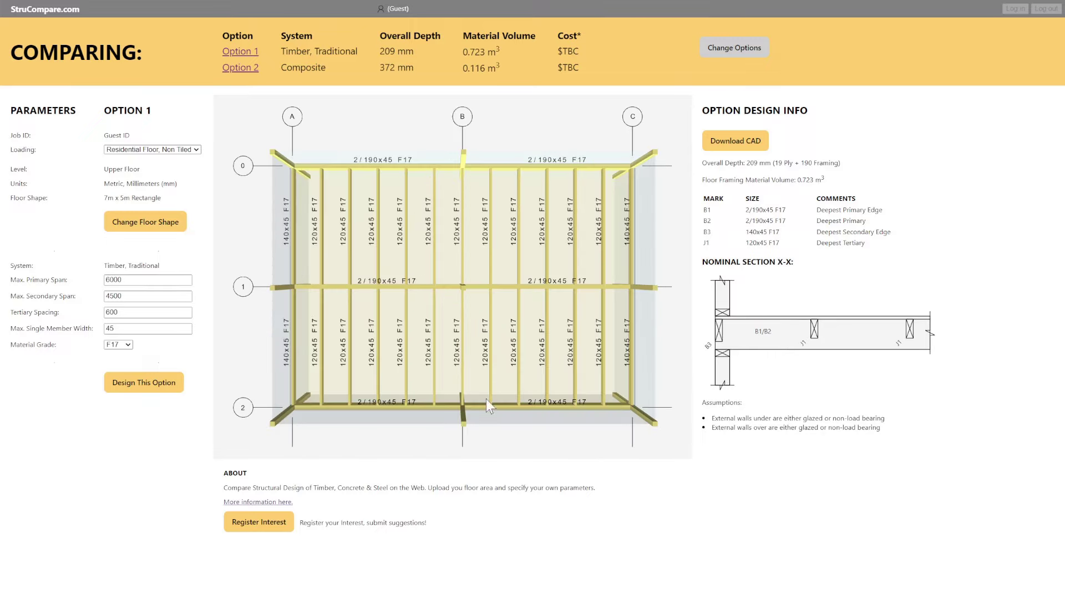
left_click_drag(486, 398, 452, 397)
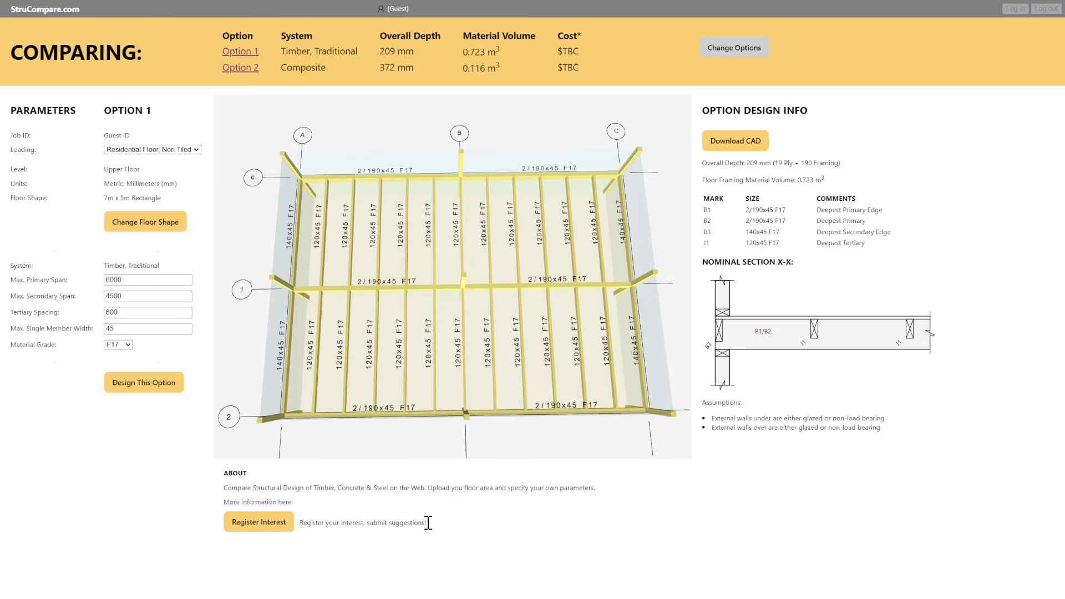
left_click_drag(428, 523, 366, 523)
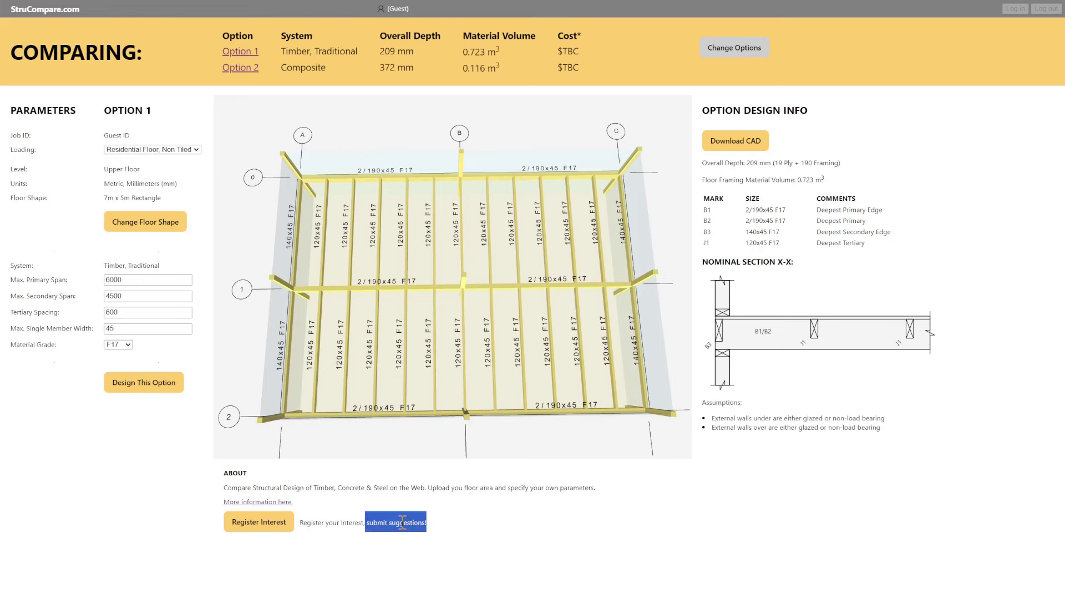
left_click(436, 526)
left_click_drag(535, 377, 518, 355)
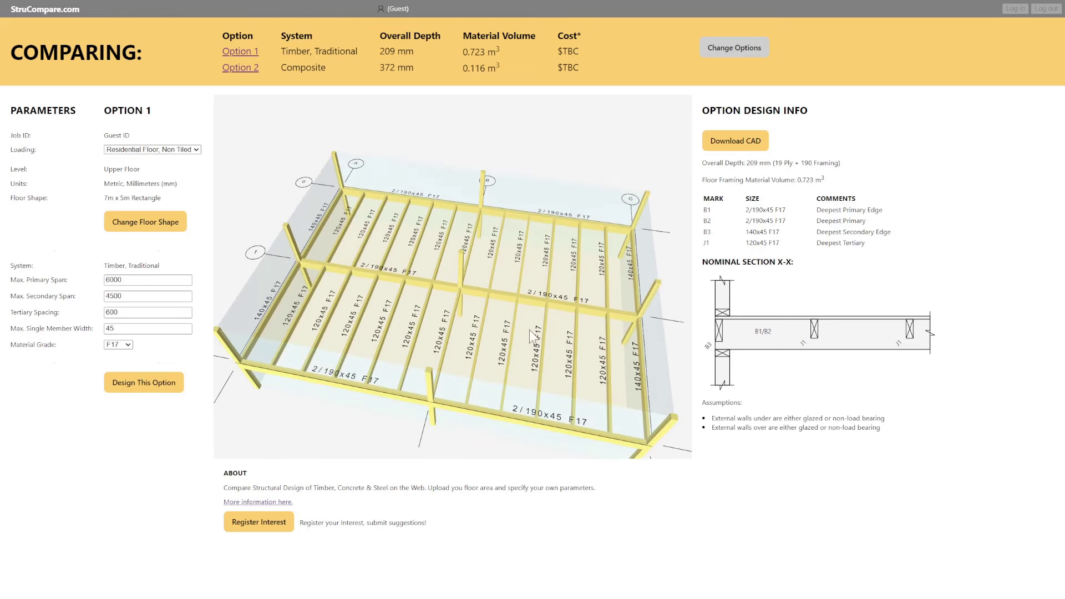
mouse_move(462, 318)
left_mouse_down()
mouse_move(489, 300)
mouse_move(472, 318)
left_mouse_up()
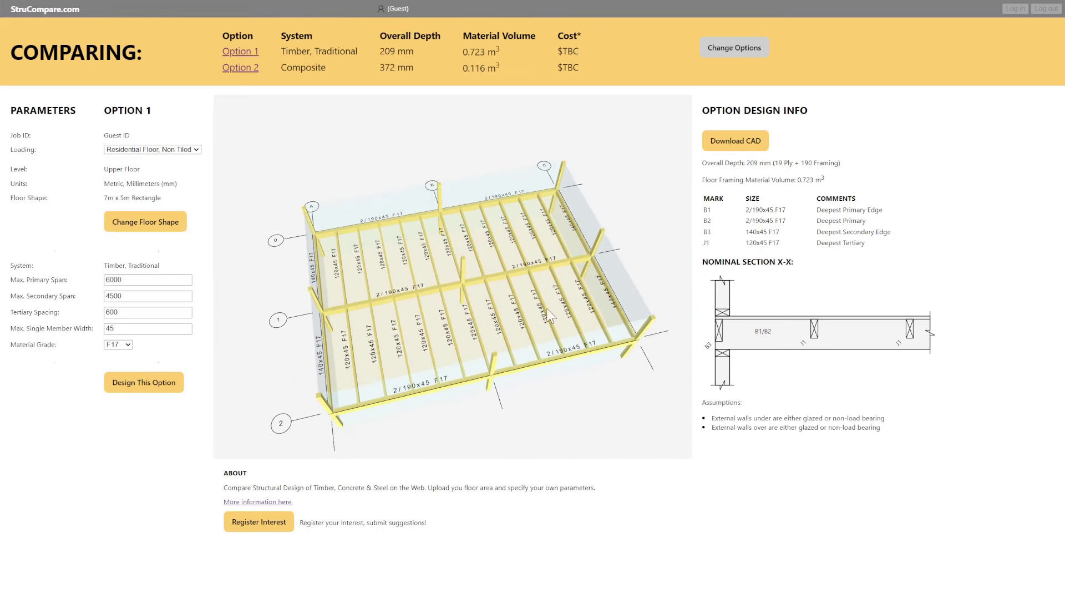
left_click_drag(547, 308, 480, 280)
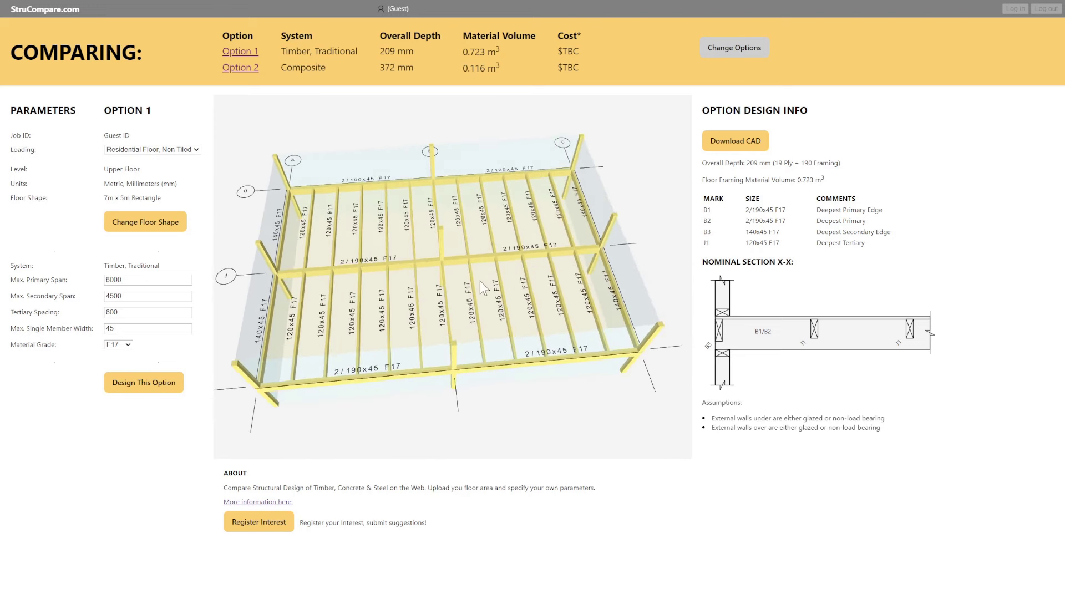